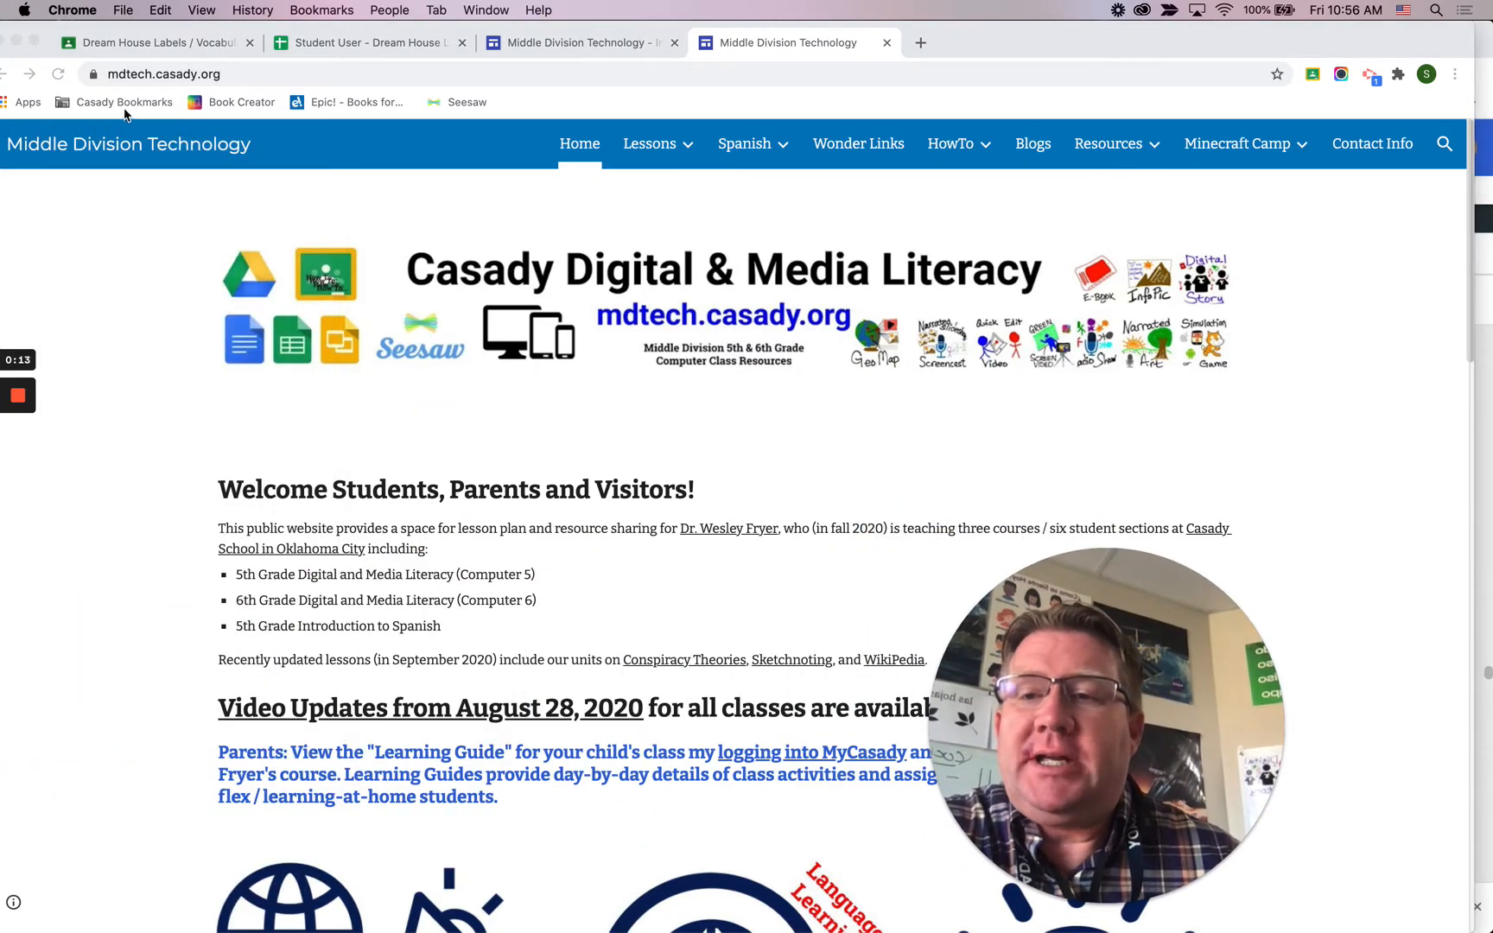
Step: Open the 5th Grade Spanish Scratch Projects link from the Casady Bookmarks folder
left_click(123, 103)
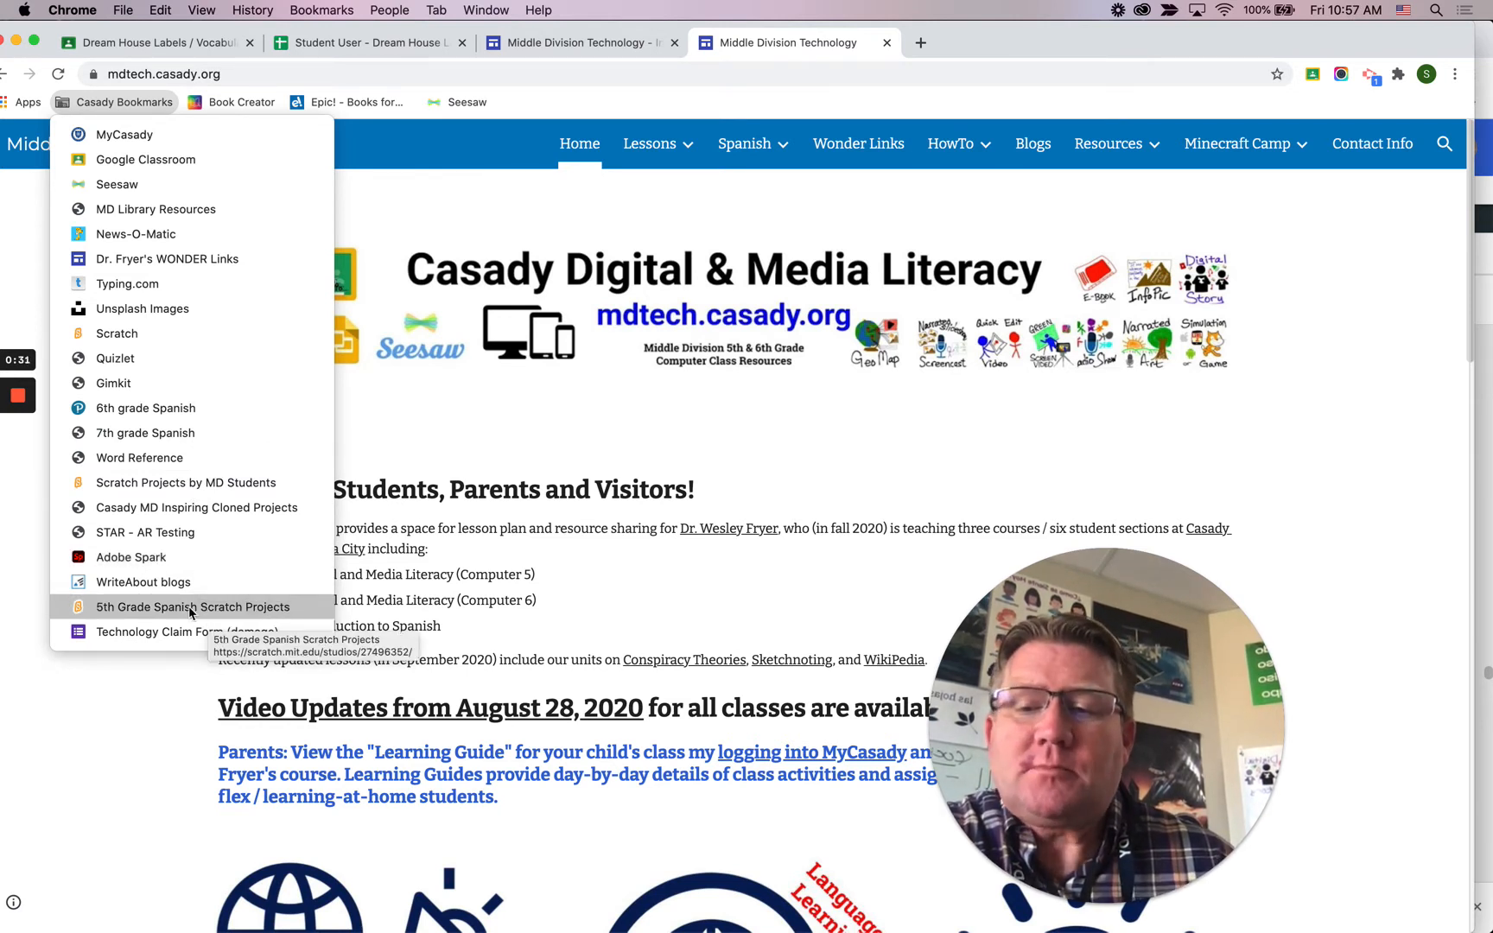
left_click(155, 609)
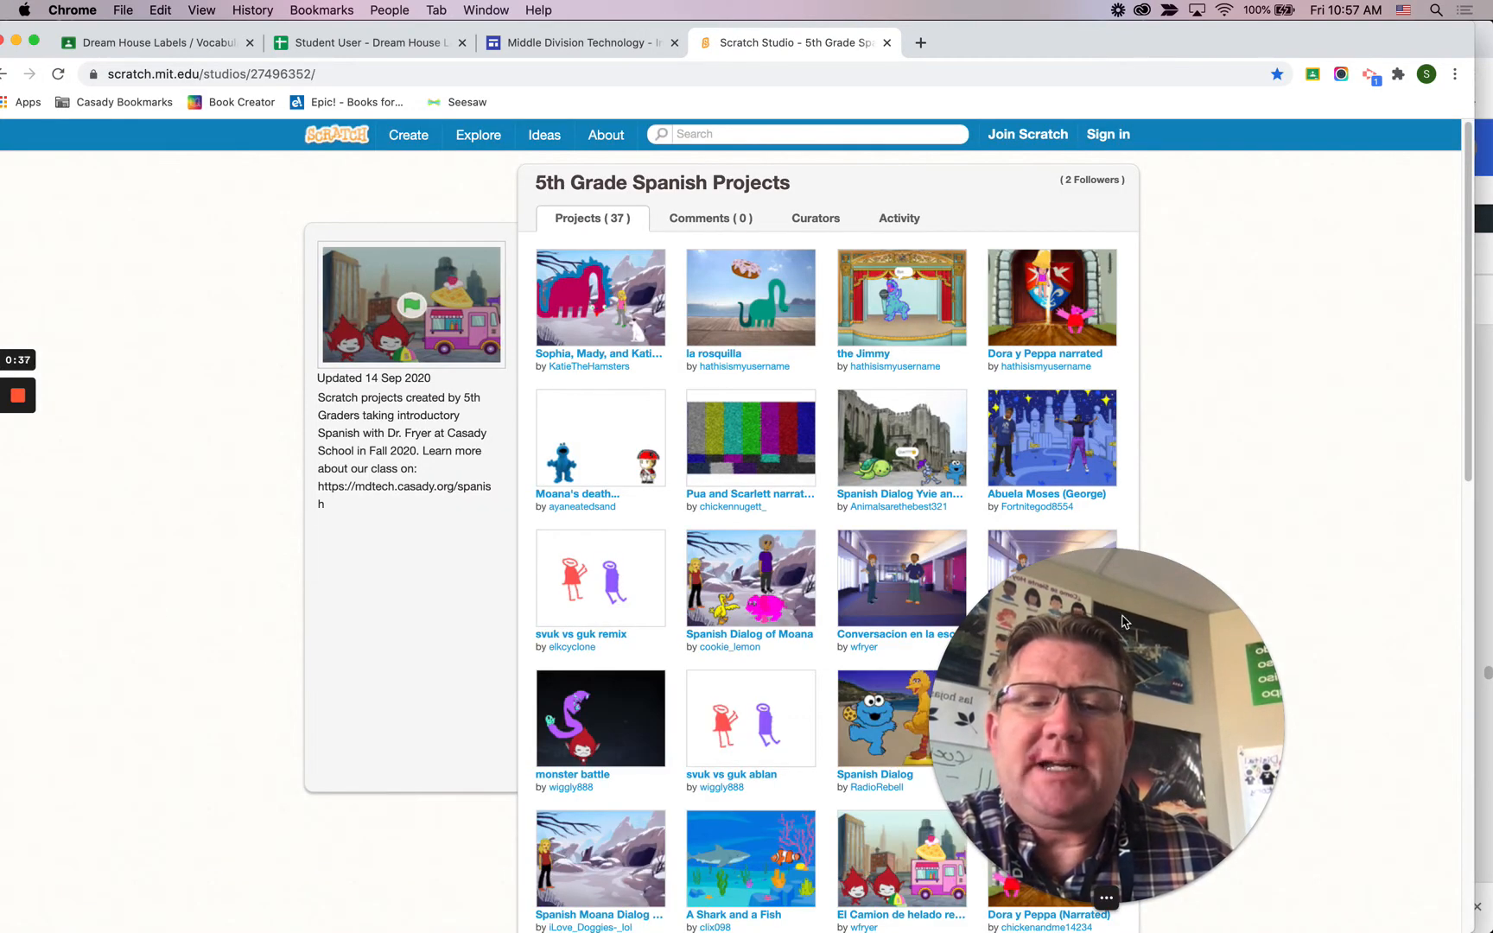
left_click_drag(1121, 620, 1313, 611)
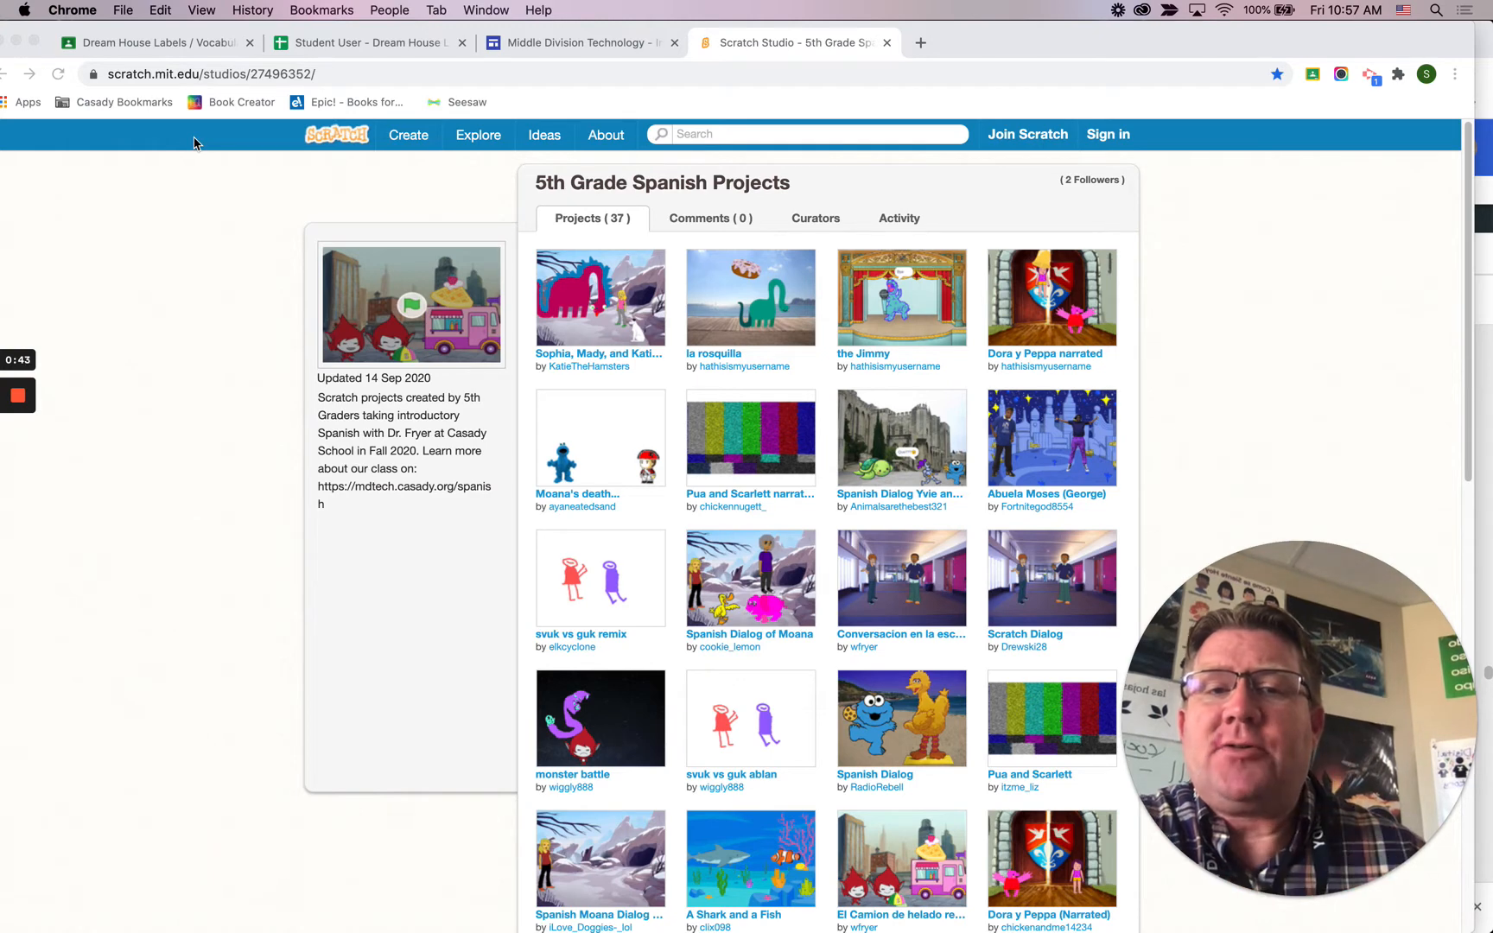
Step: Minimize the student browser window and, from the Google Admin home page, go through Chrome devices to the Chrome user and browser settings
left_click(16, 41)
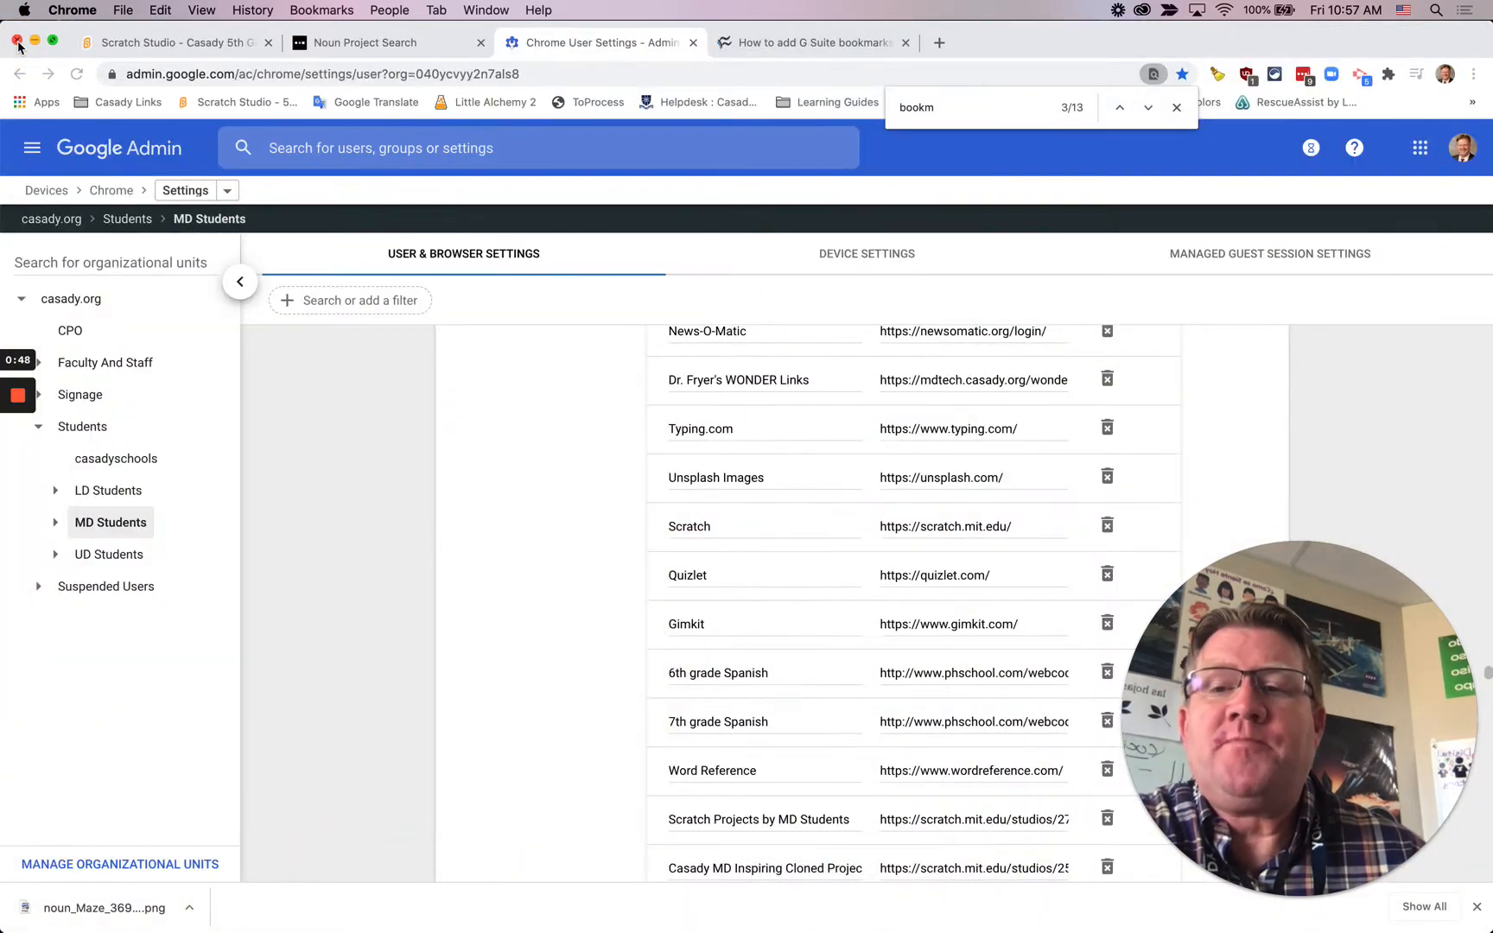
left_click(151, 152)
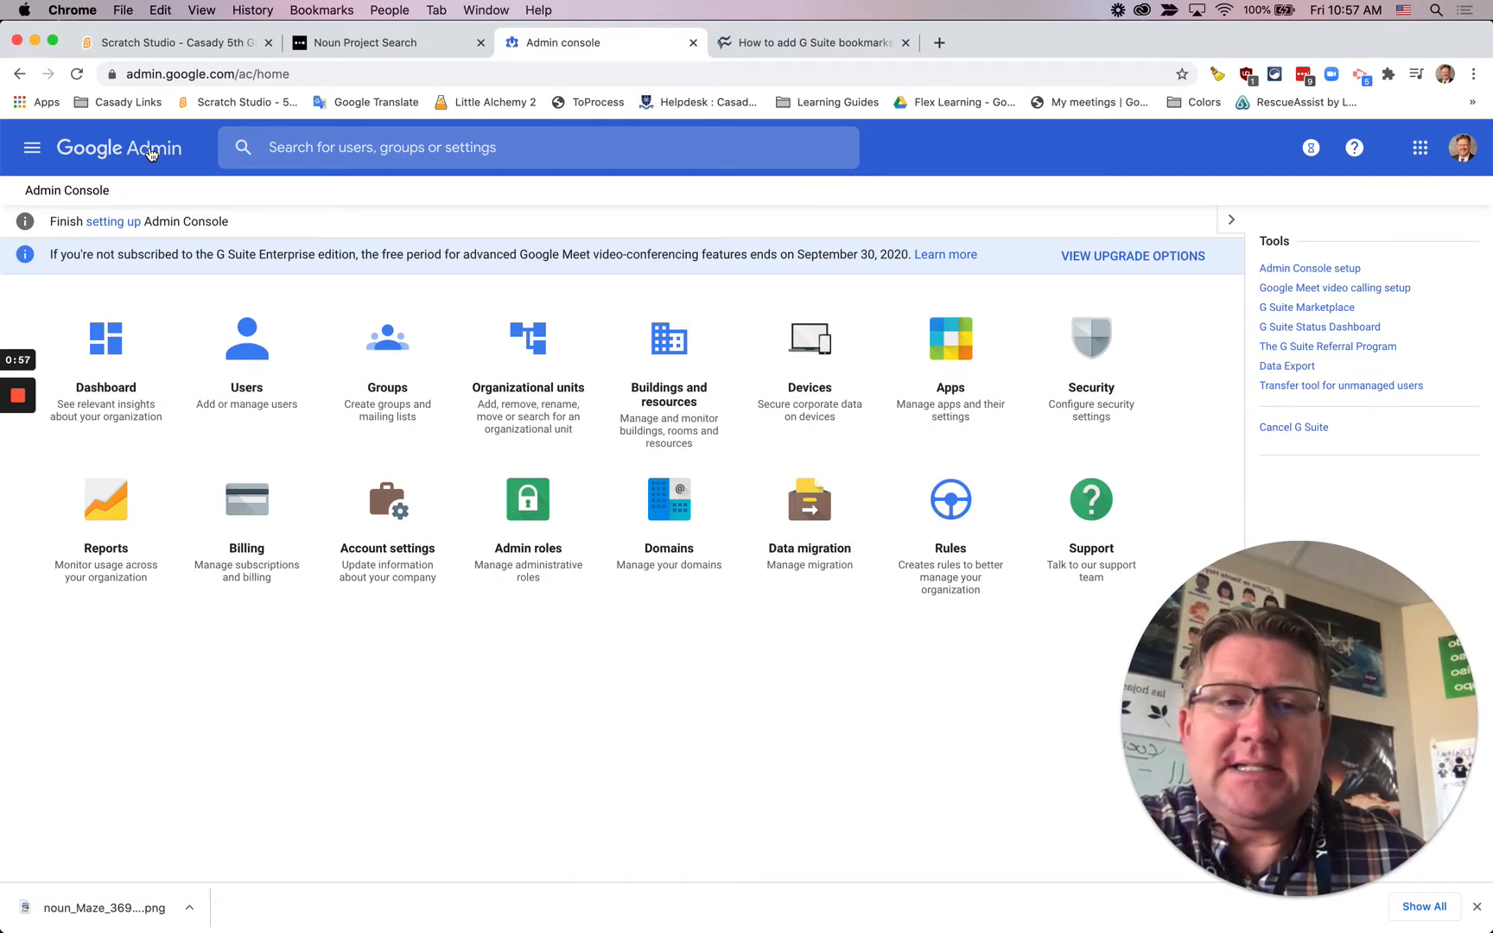
left_click(812, 354)
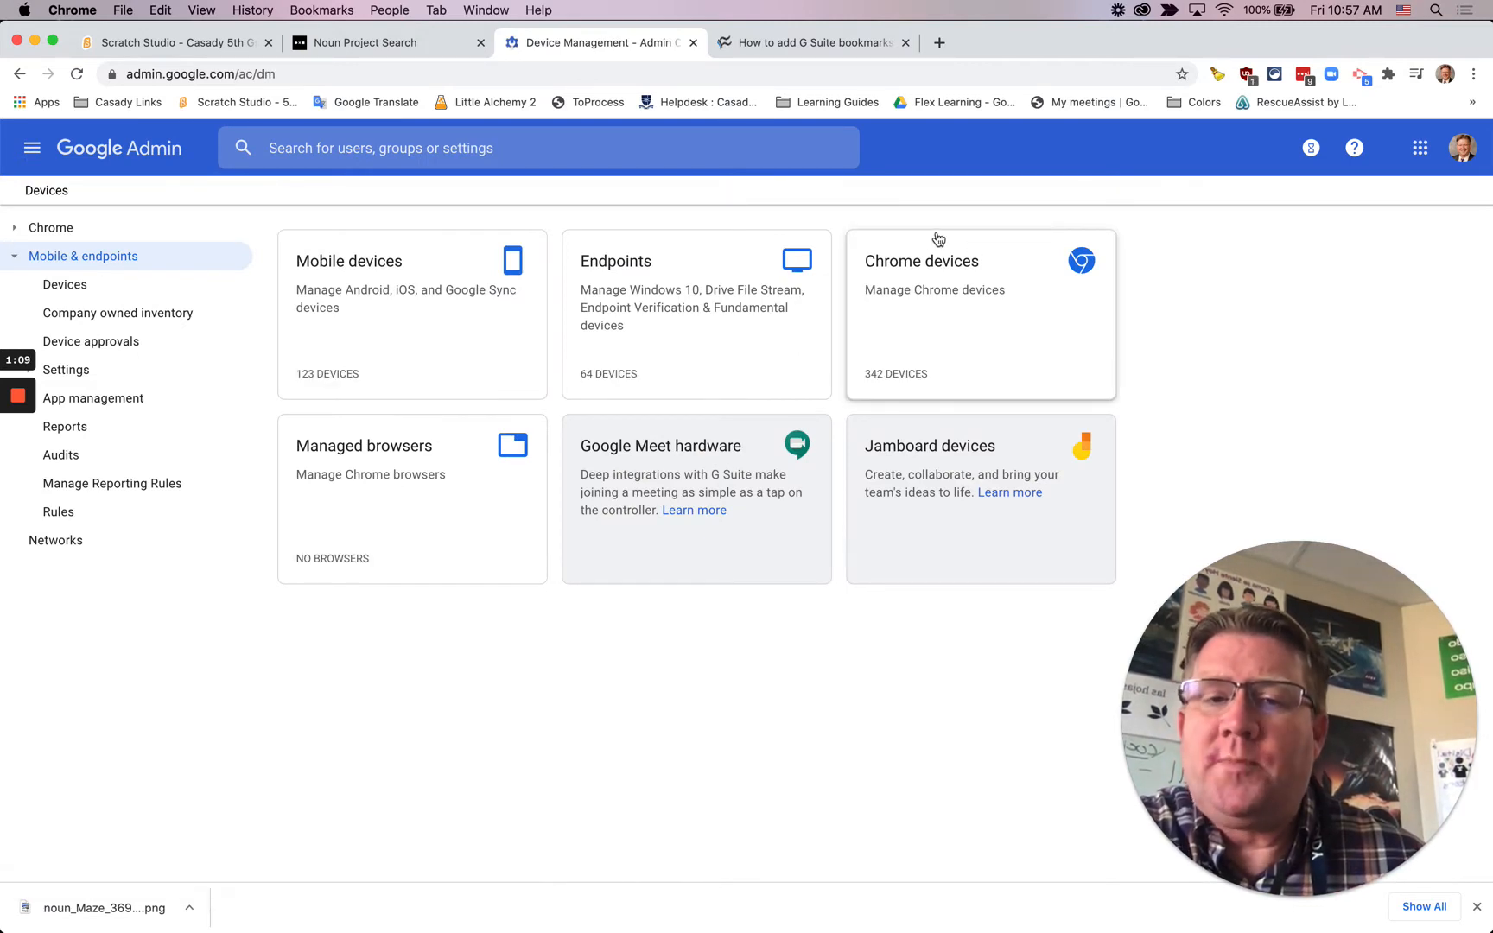
left_click(957, 287)
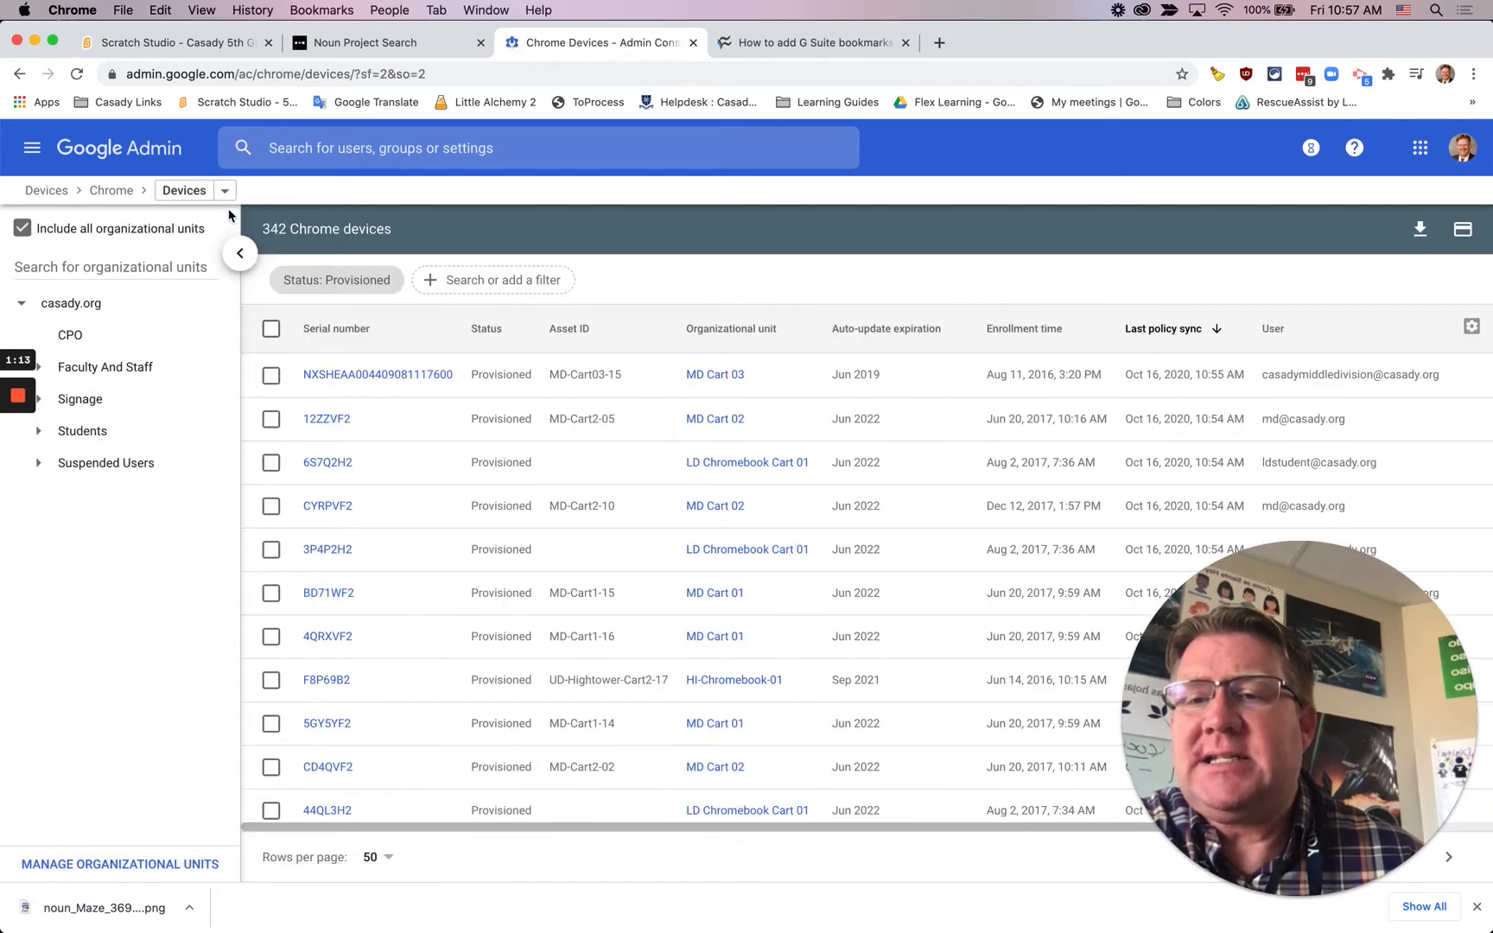
left_click(226, 191)
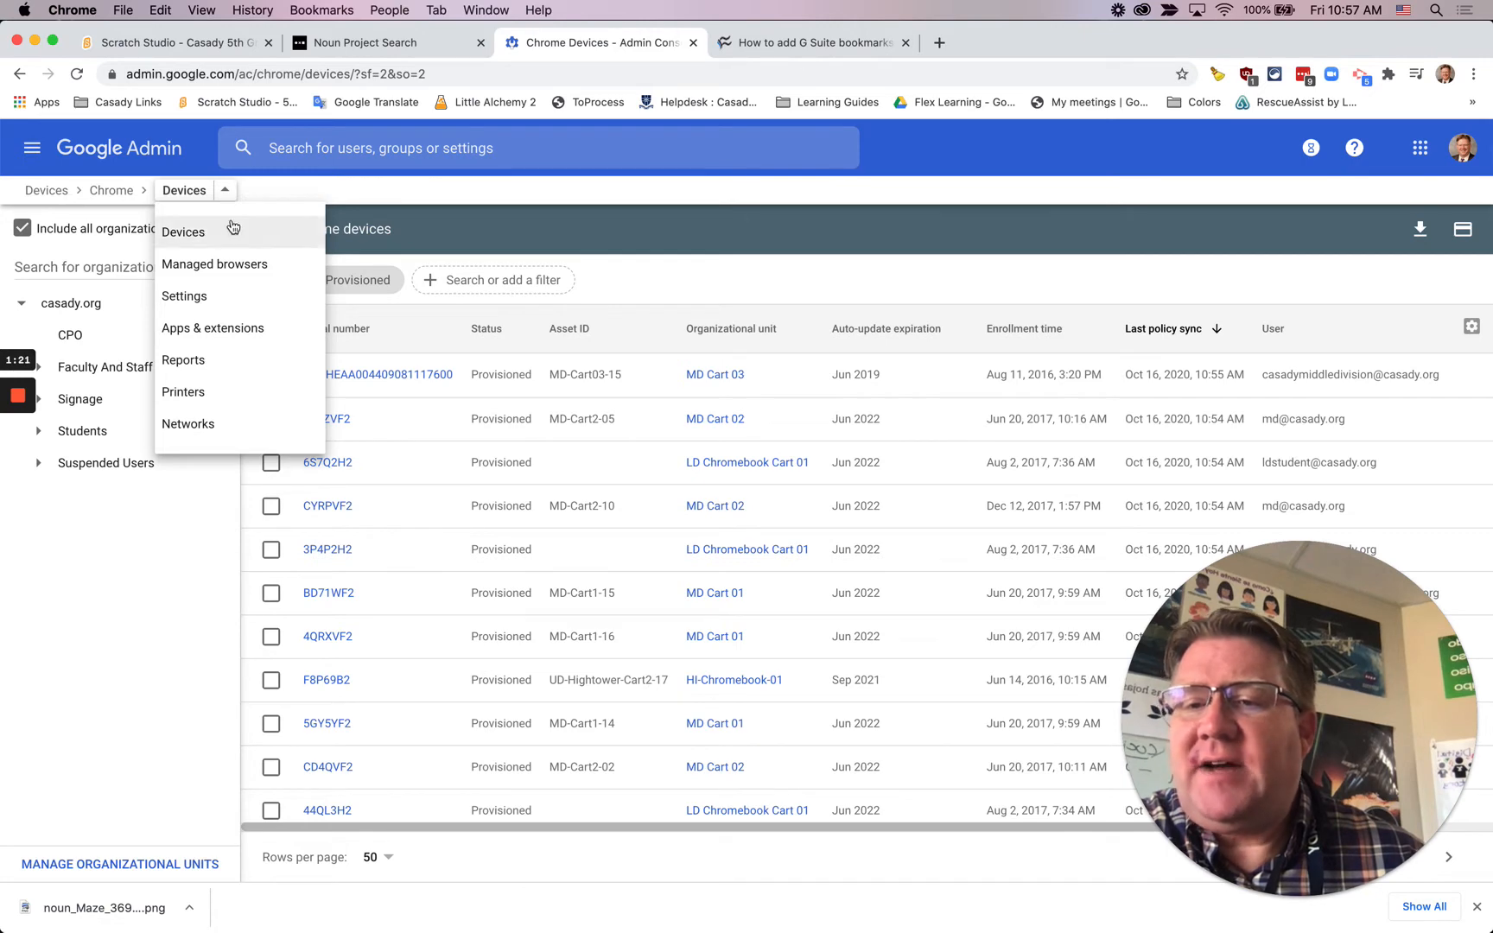
left_click(202, 297)
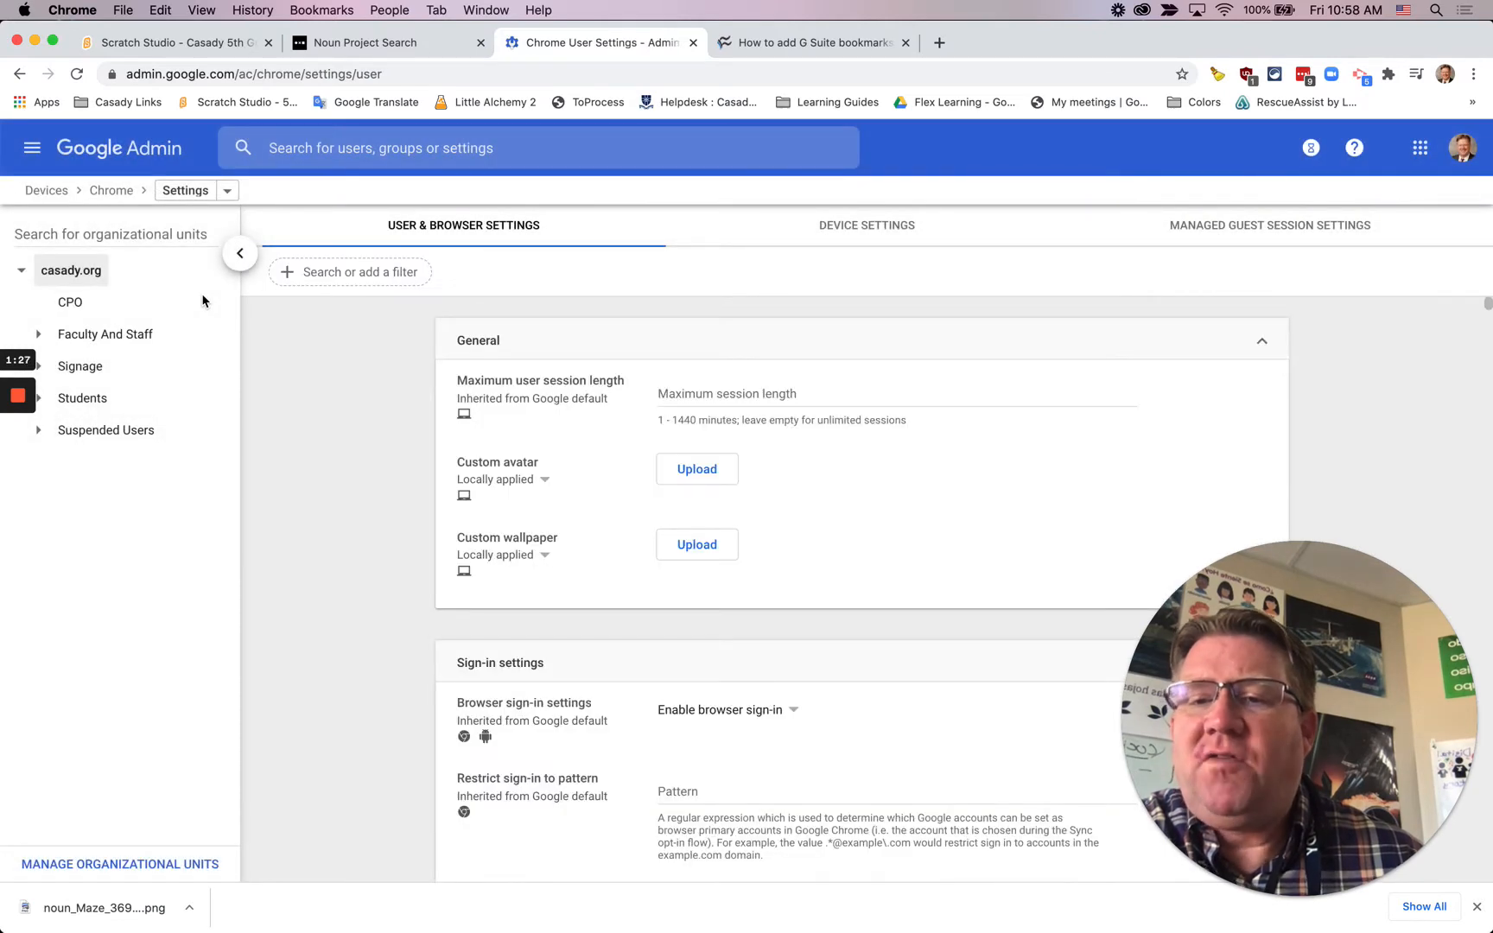
Step: Select the MD Students organizational unit under Students and locate its Managed bookmarks setting by searching the page for "book"
left_click(39, 399)
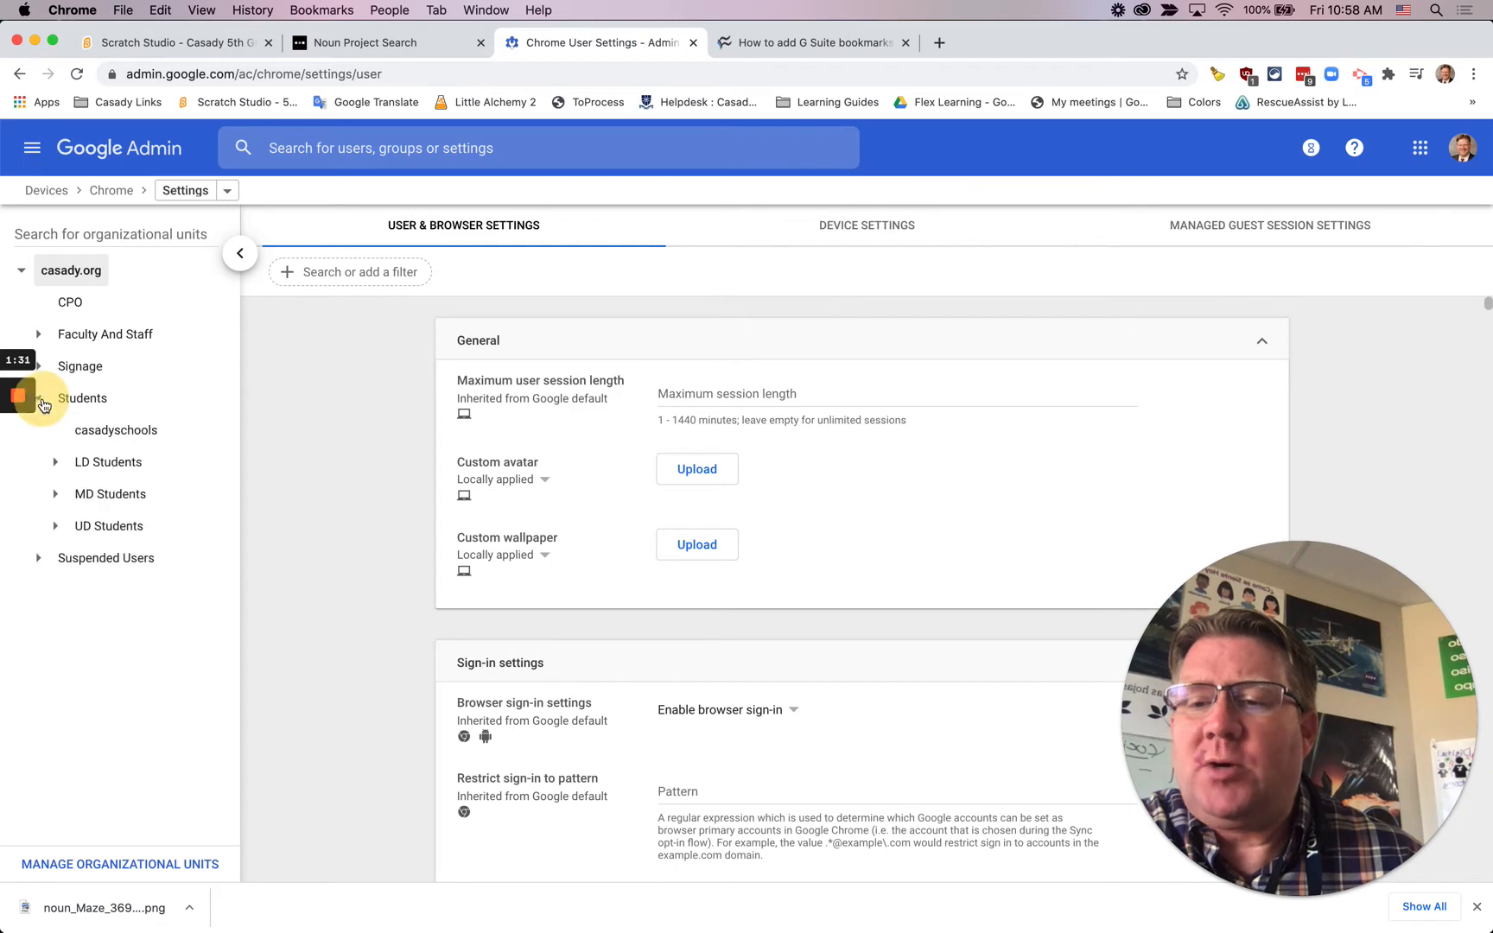
left_click(145, 505)
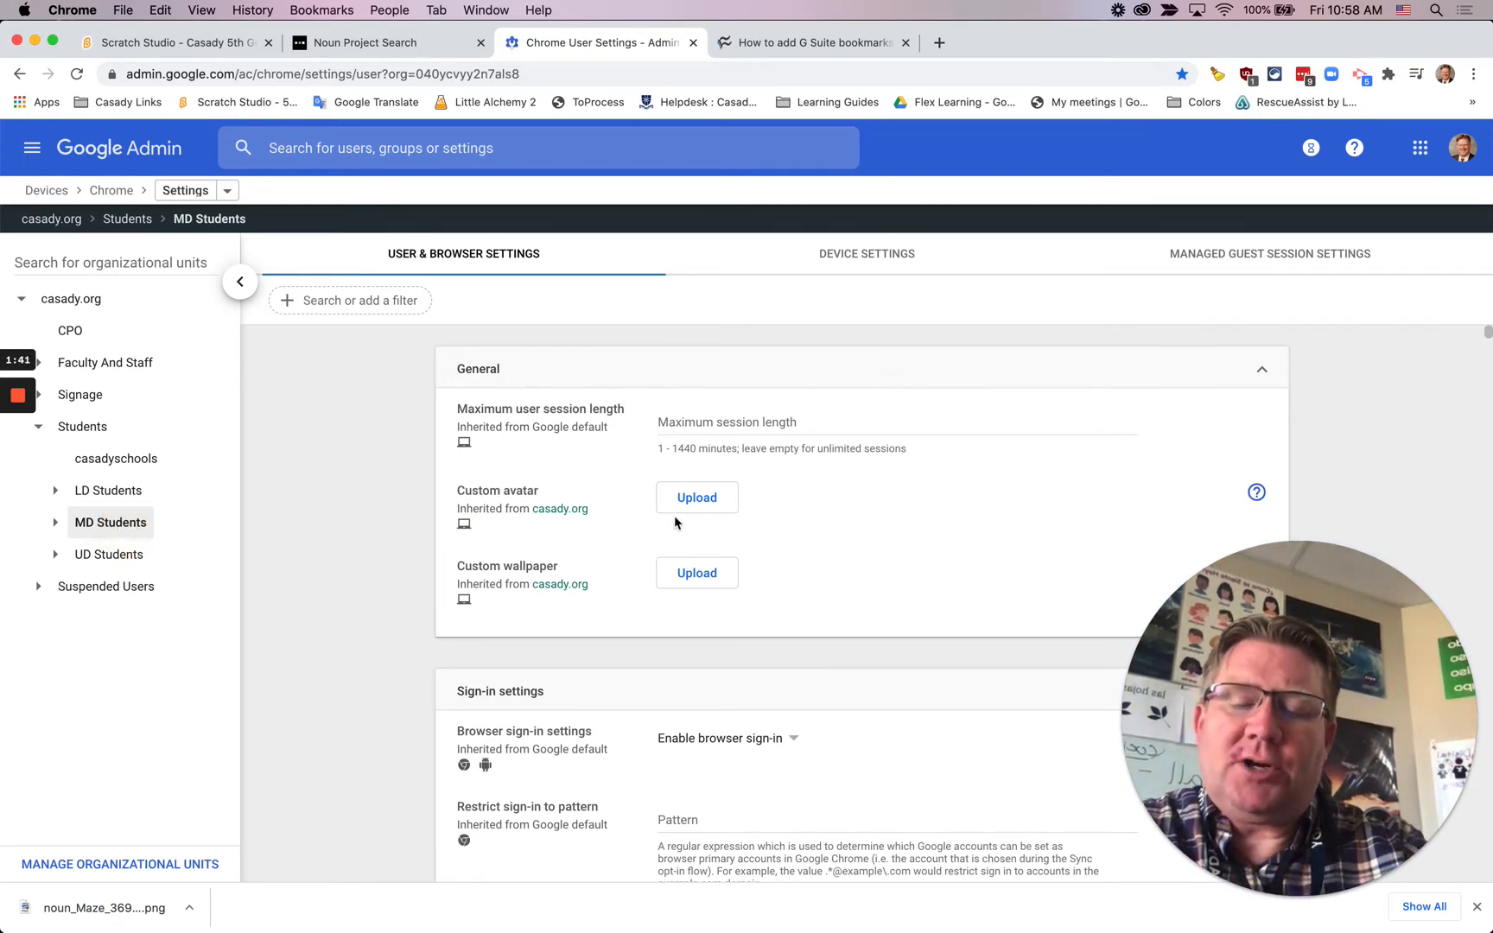
key("super+f")
type("book")
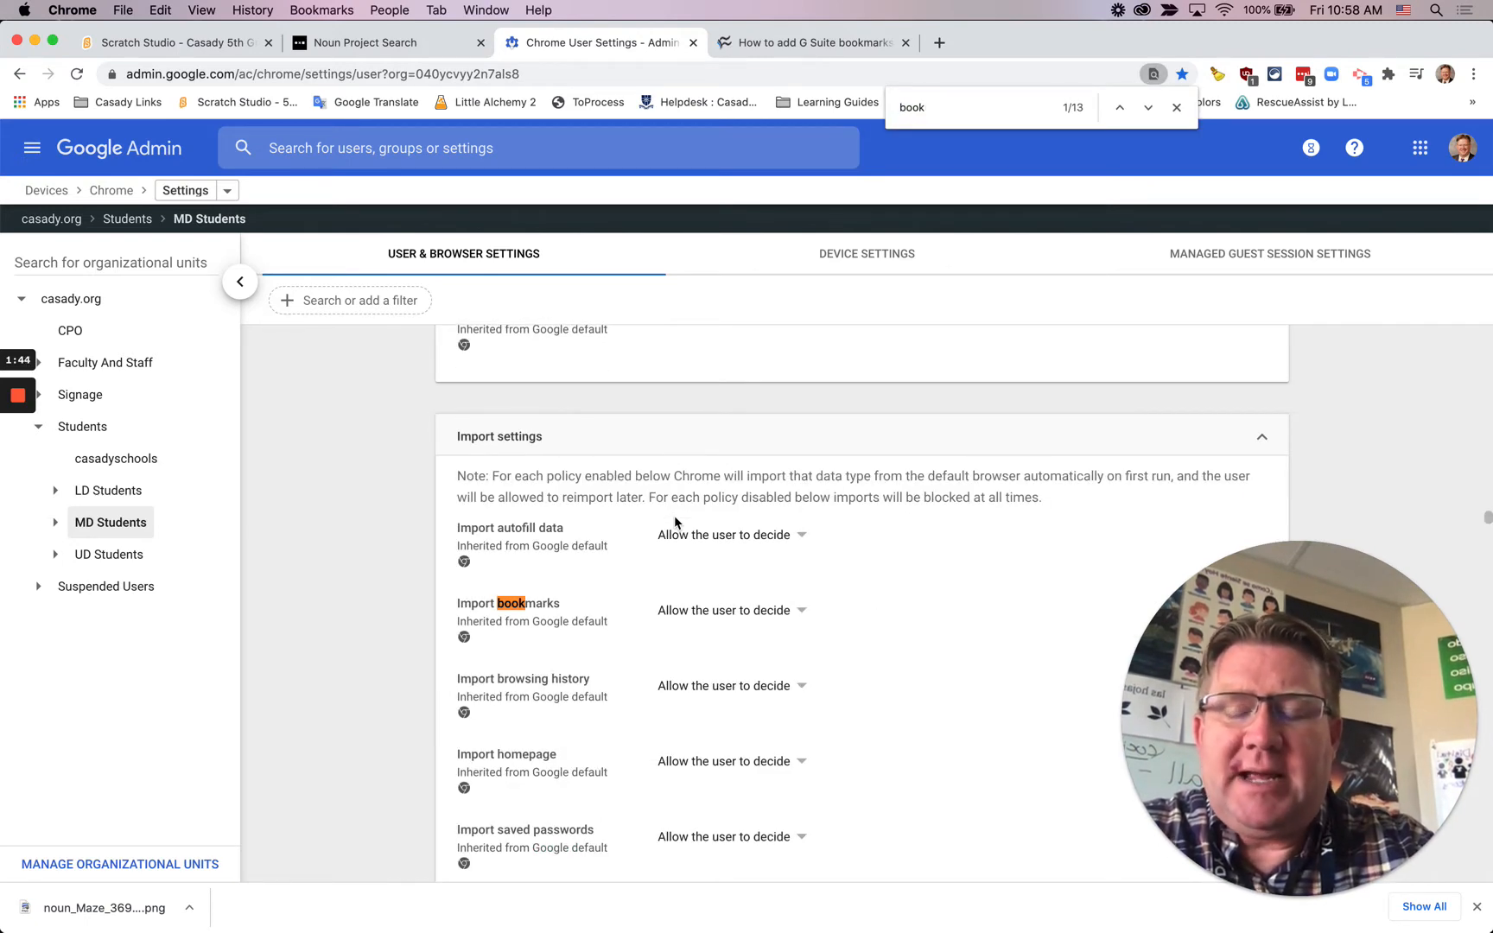
key("Return")
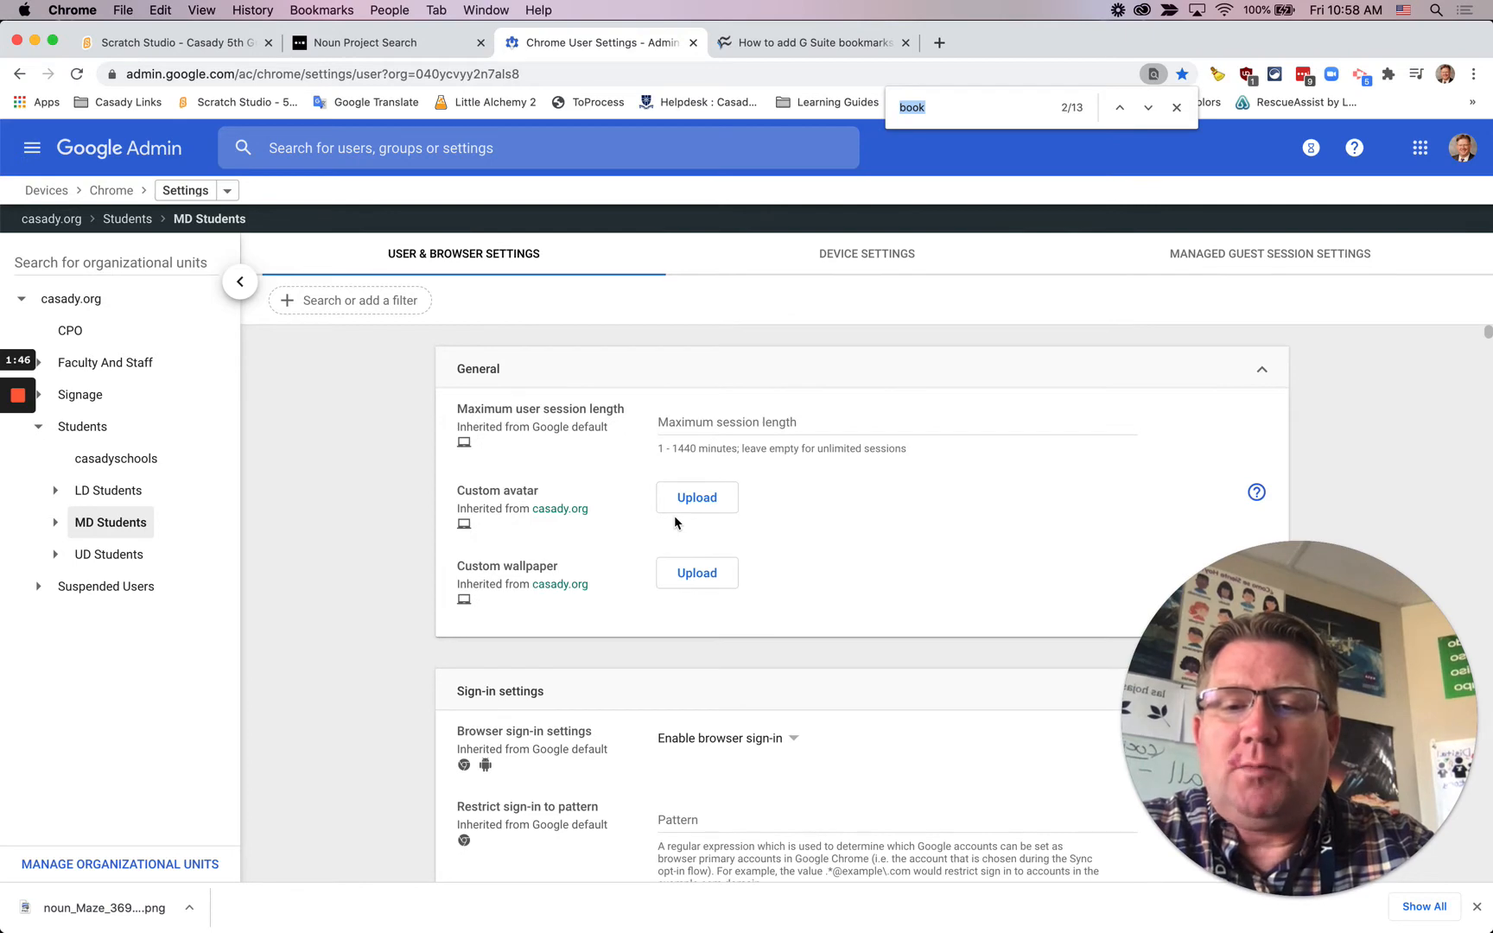
key("Return")
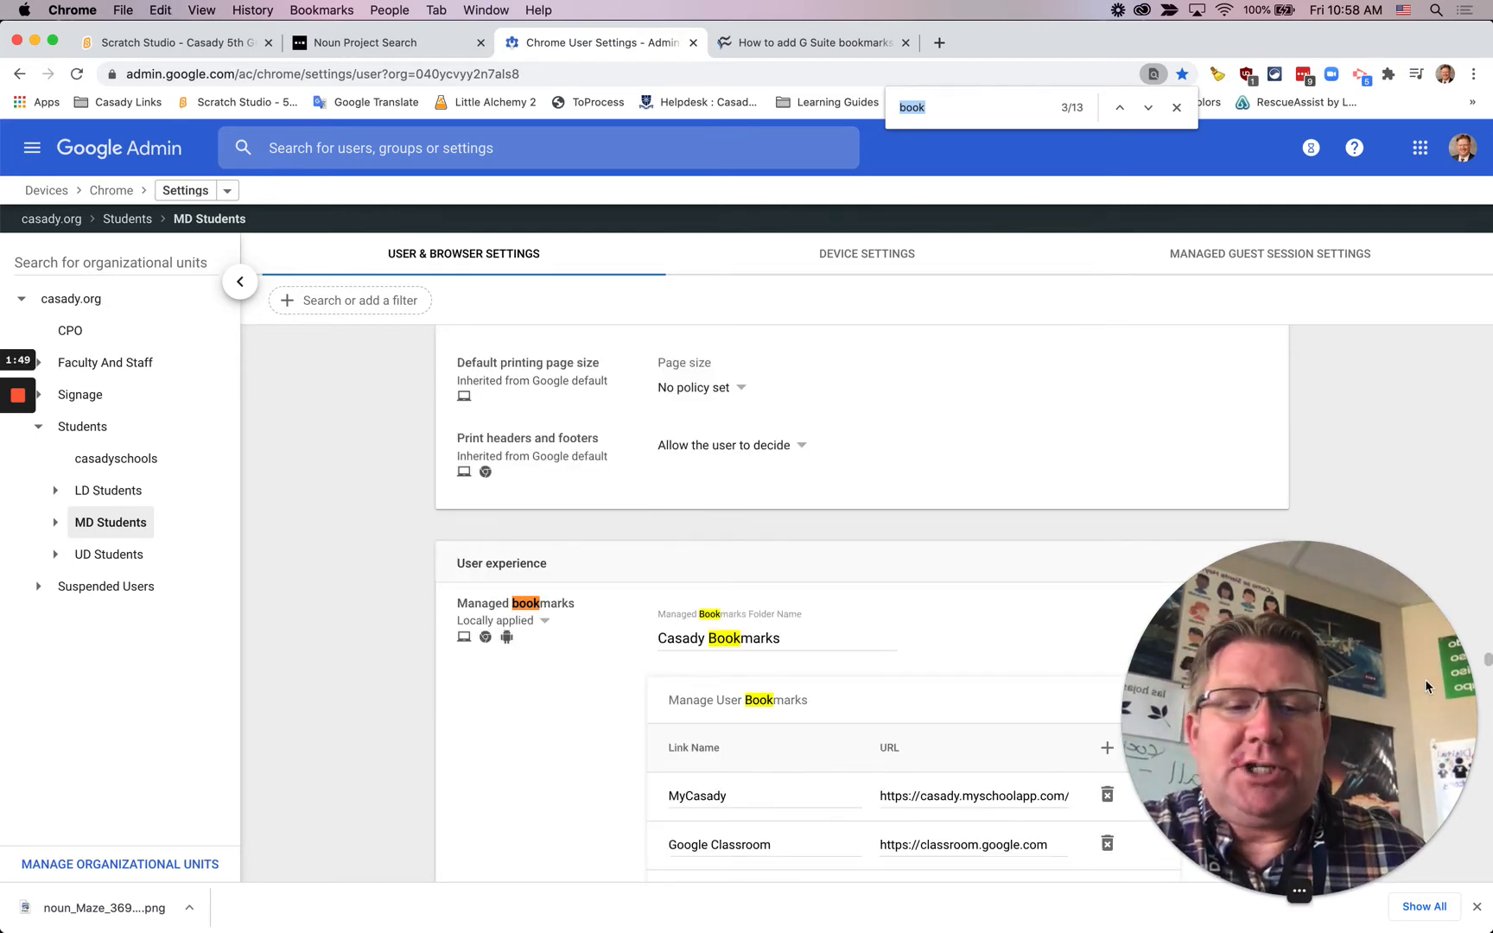
left_click_drag(1374, 751, 273, 764)
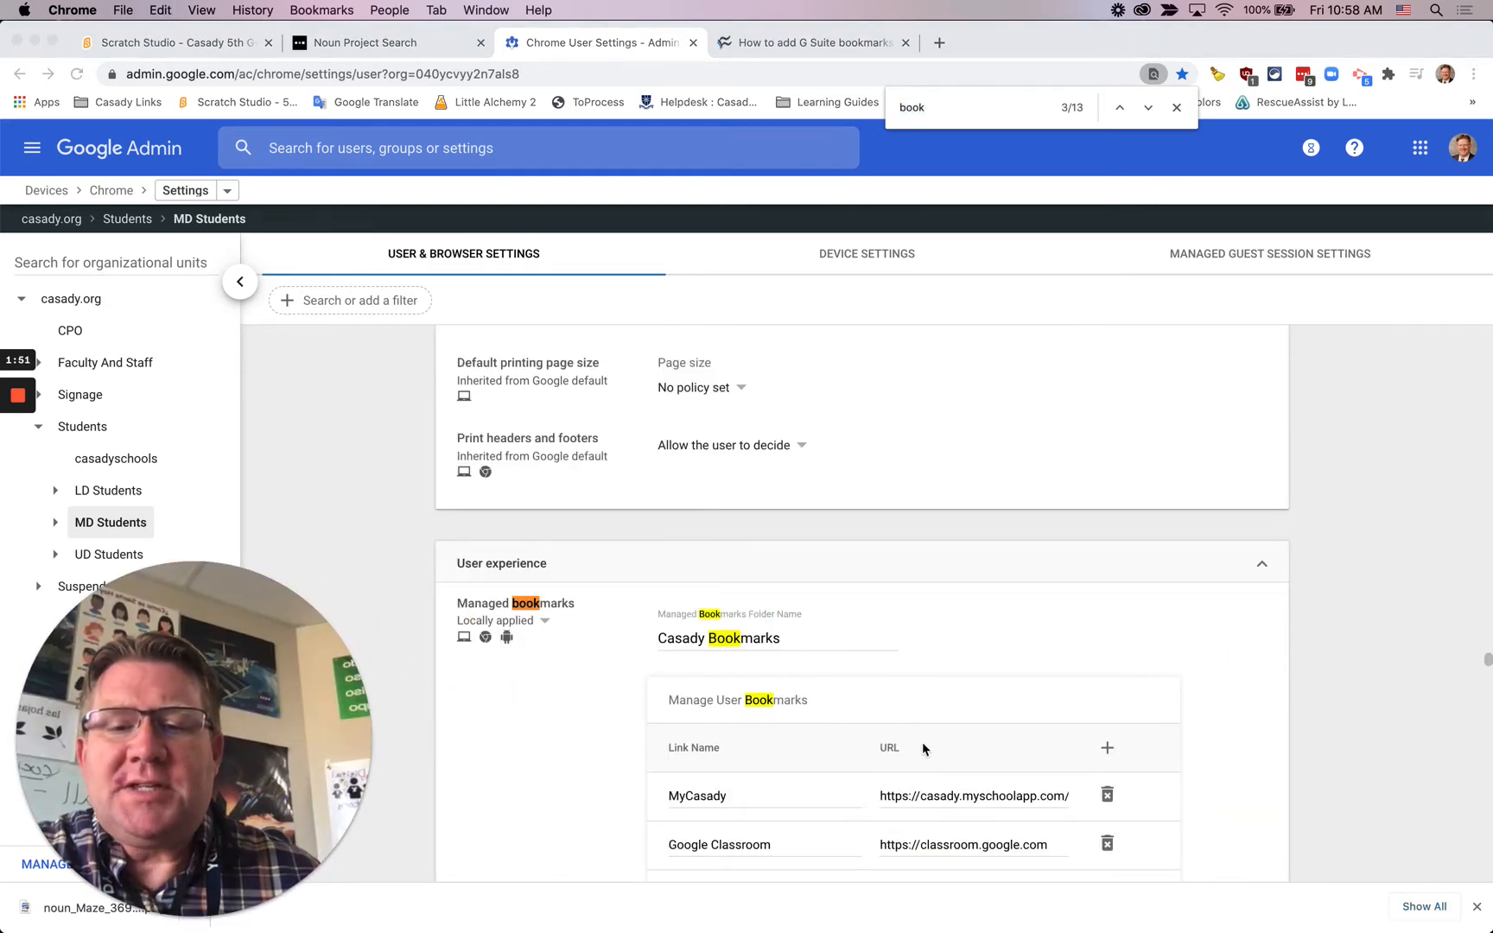
Step: Add a new blank entry to the managed user bookmarks in the Casady Bookmarks folder
scroll(915, 748, "down", 5)
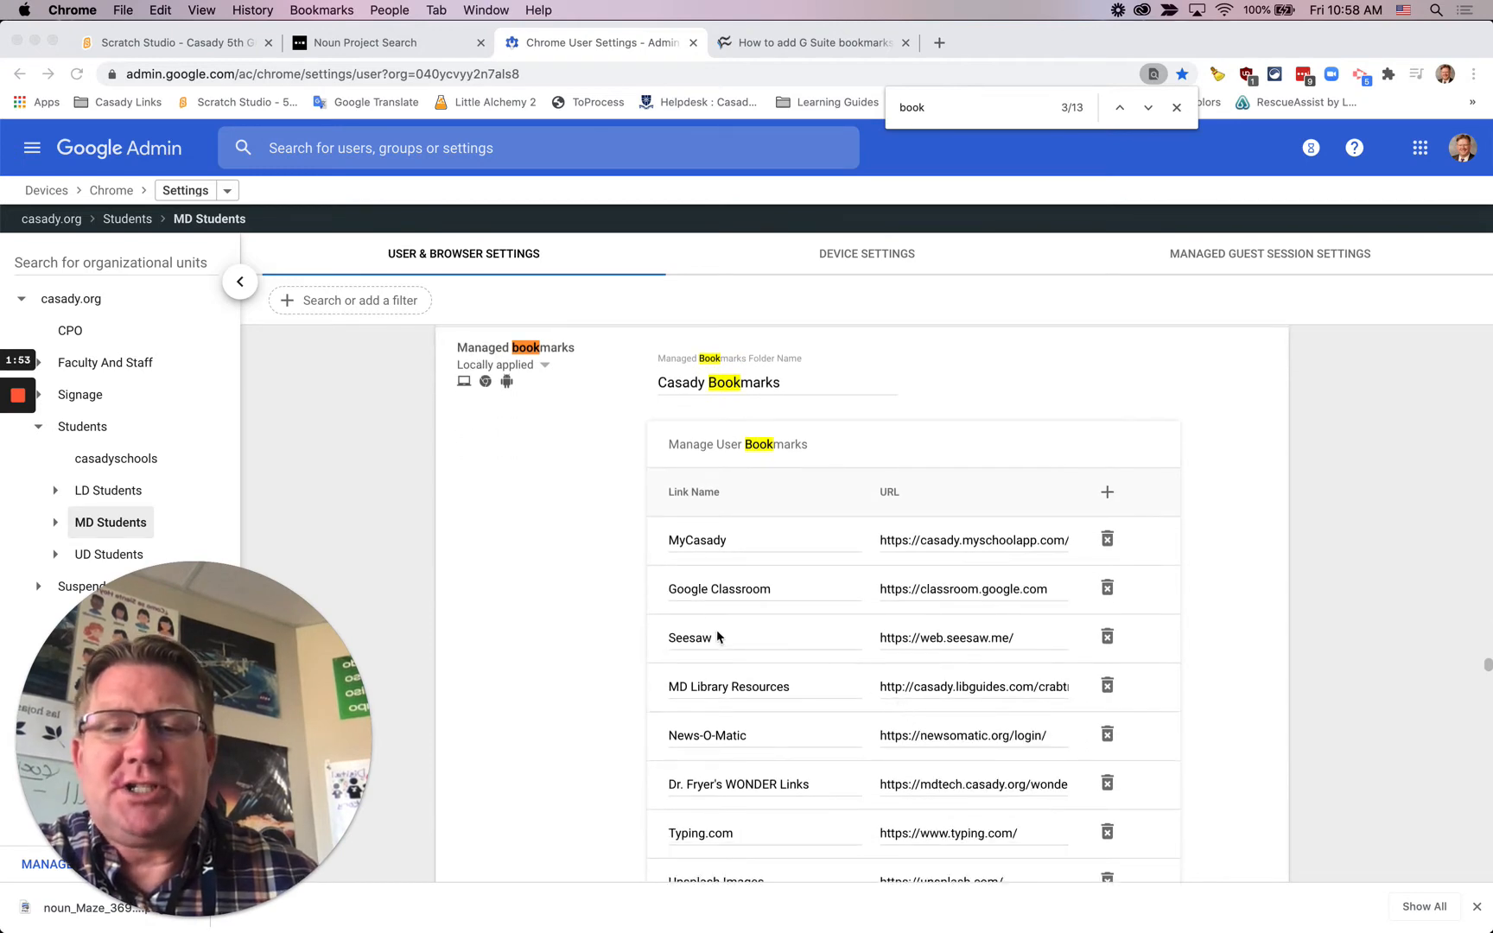
scroll(861, 696, "down", 3)
scroll(861, 694, "up", 5)
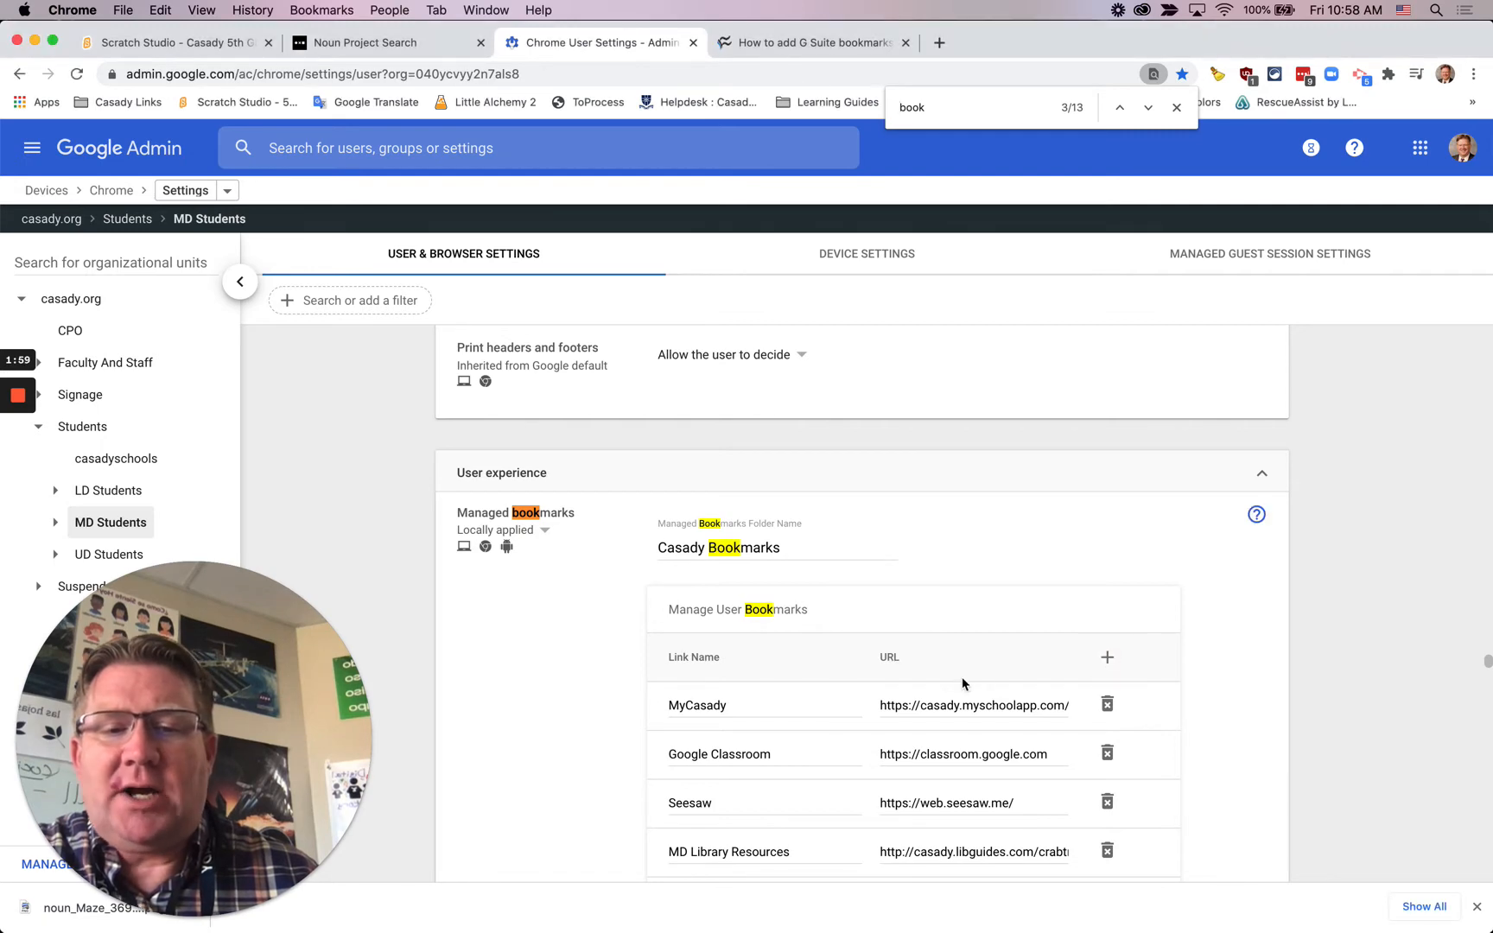
scroll(945, 677, "down", 12)
scroll(946, 678, "down", 3)
scroll(946, 680, "up", 15)
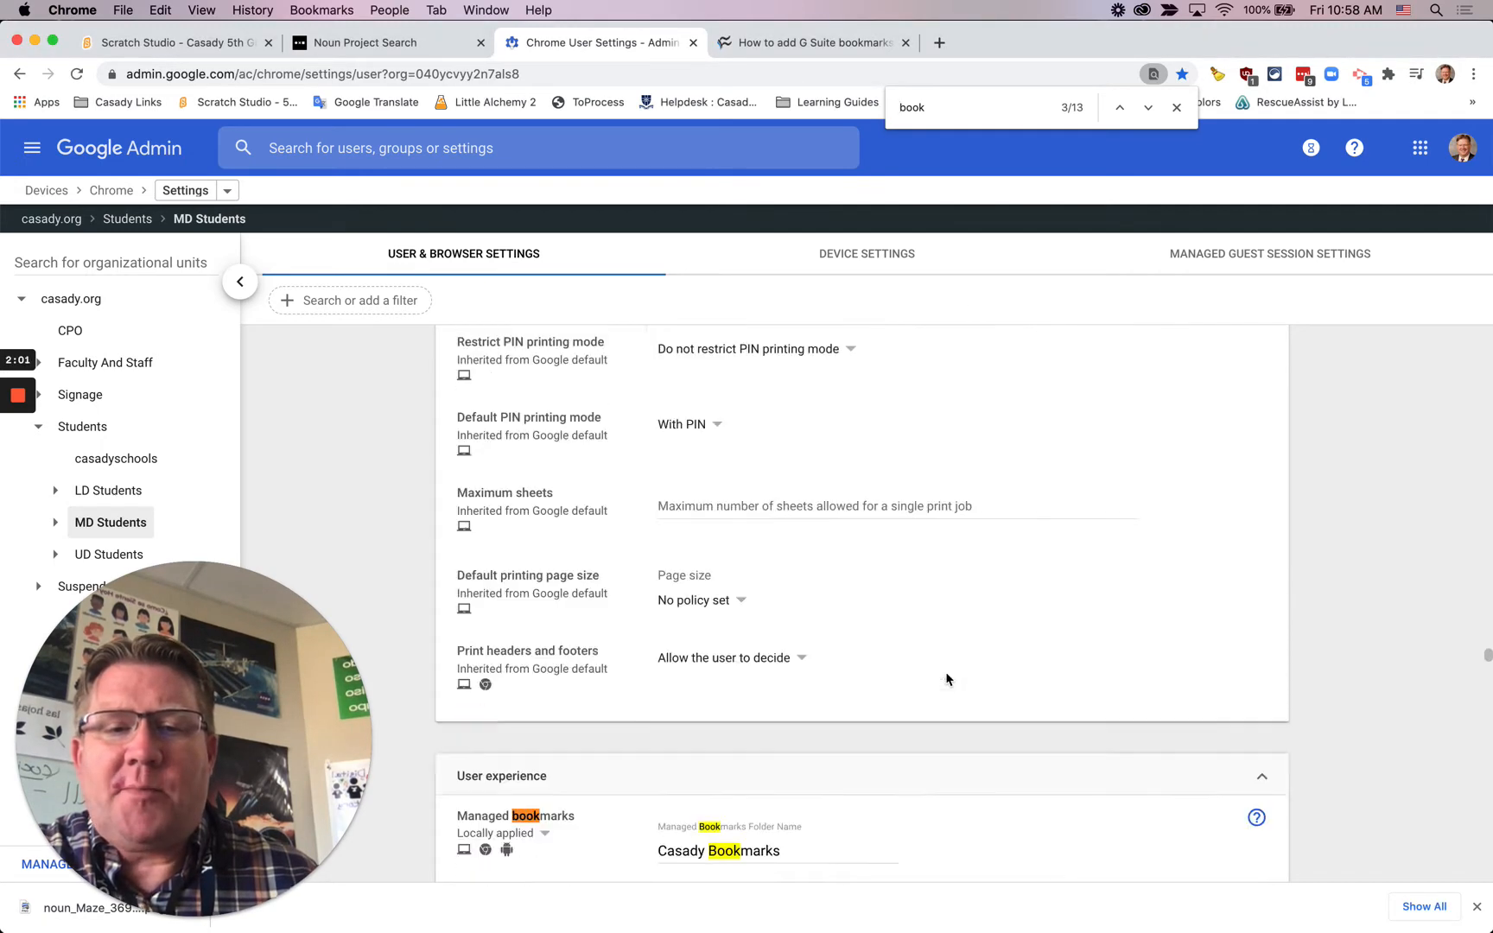
scroll(1019, 708, "down", 5)
left_click(1107, 742)
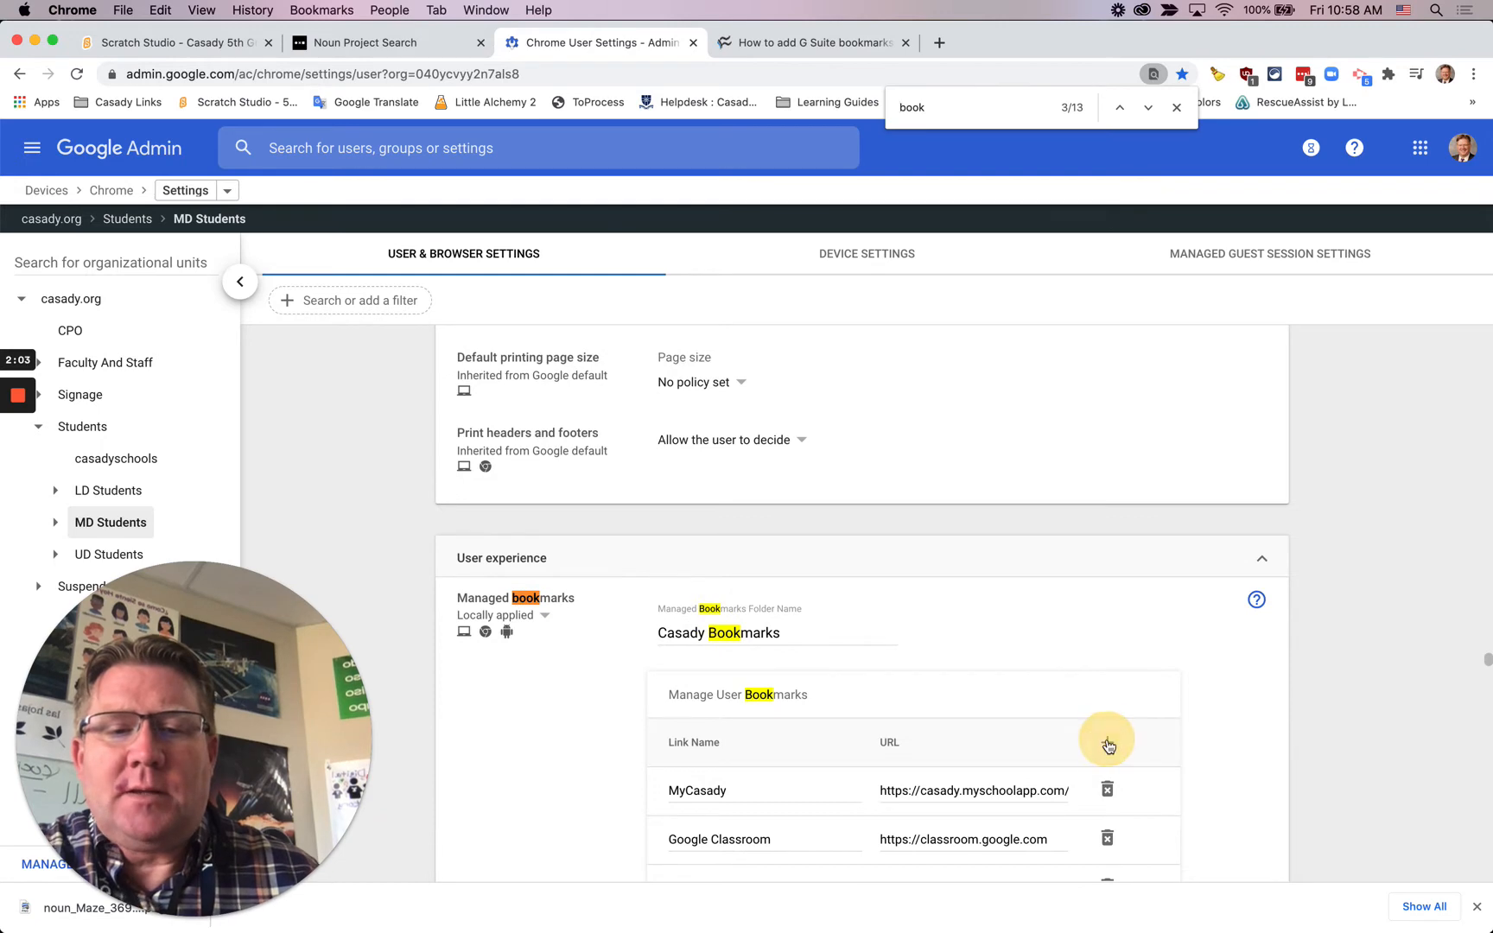
scroll(972, 740, "down", 5)
scroll(972, 741, "down", 12)
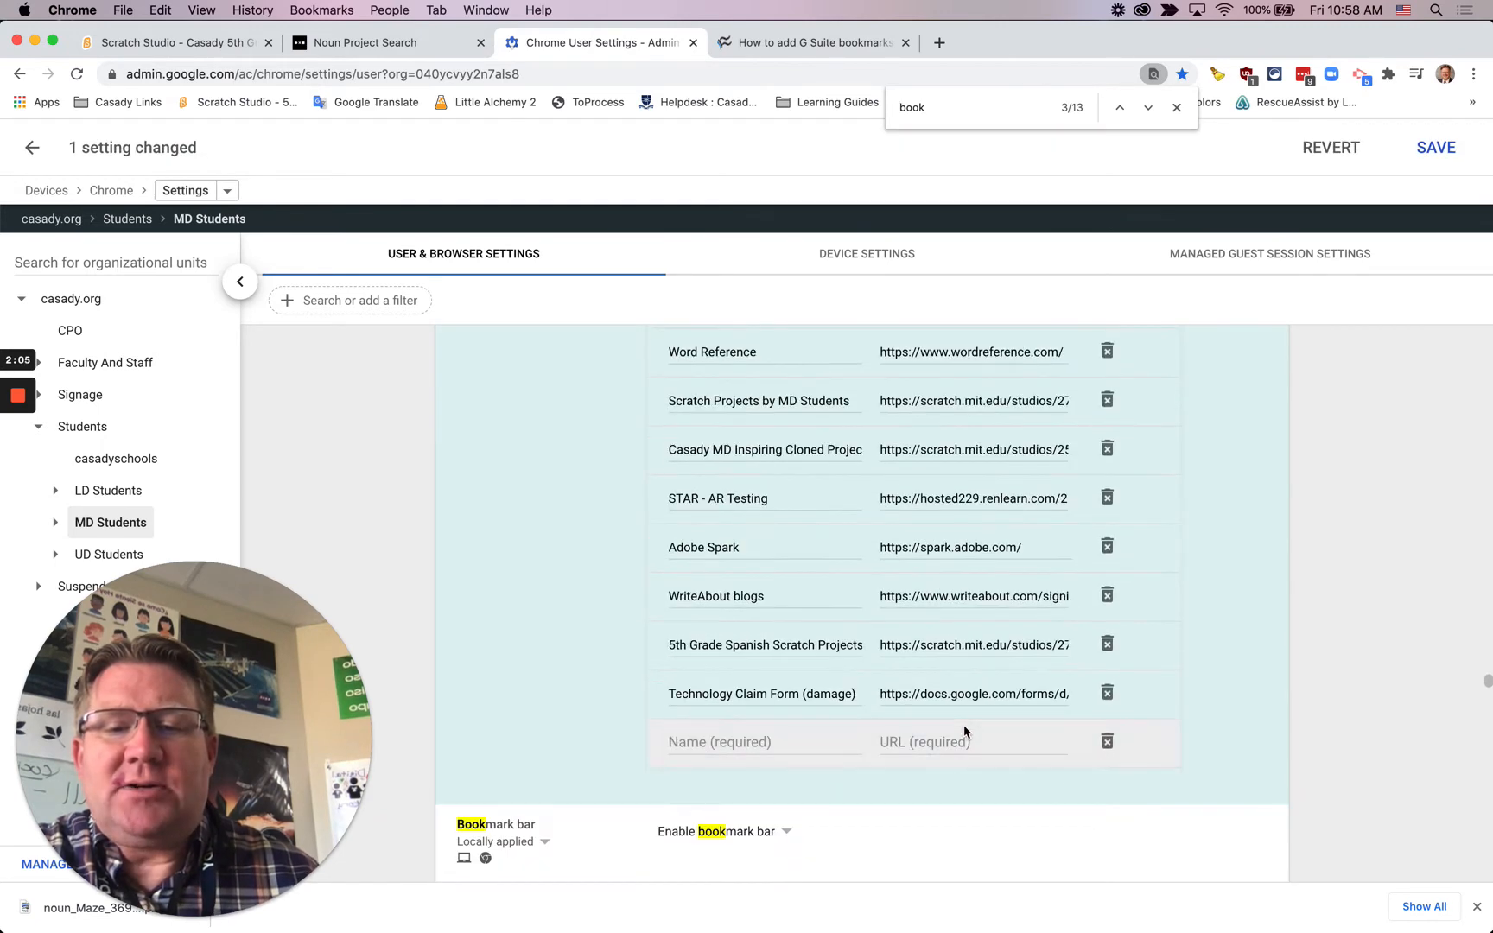
Step: Name the new bookmark "5th Grade Scratch Maze Projects" and paste the copied Scratch studio address ending in scratch.mit.edu/studios/27745720/ as its URL
left_click(743, 738)
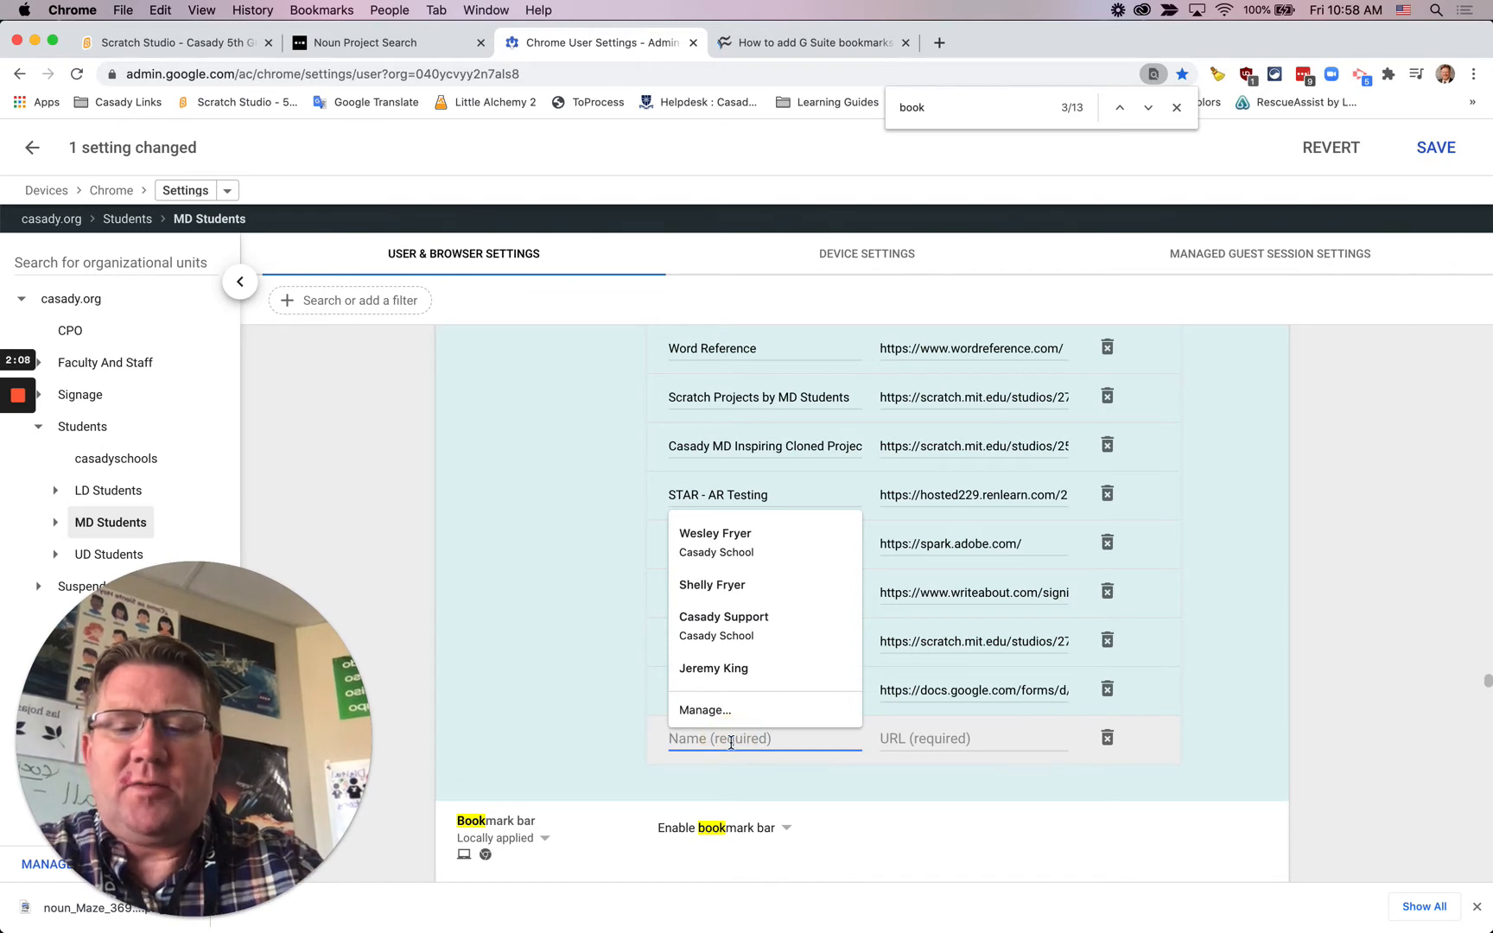
type("5th ")
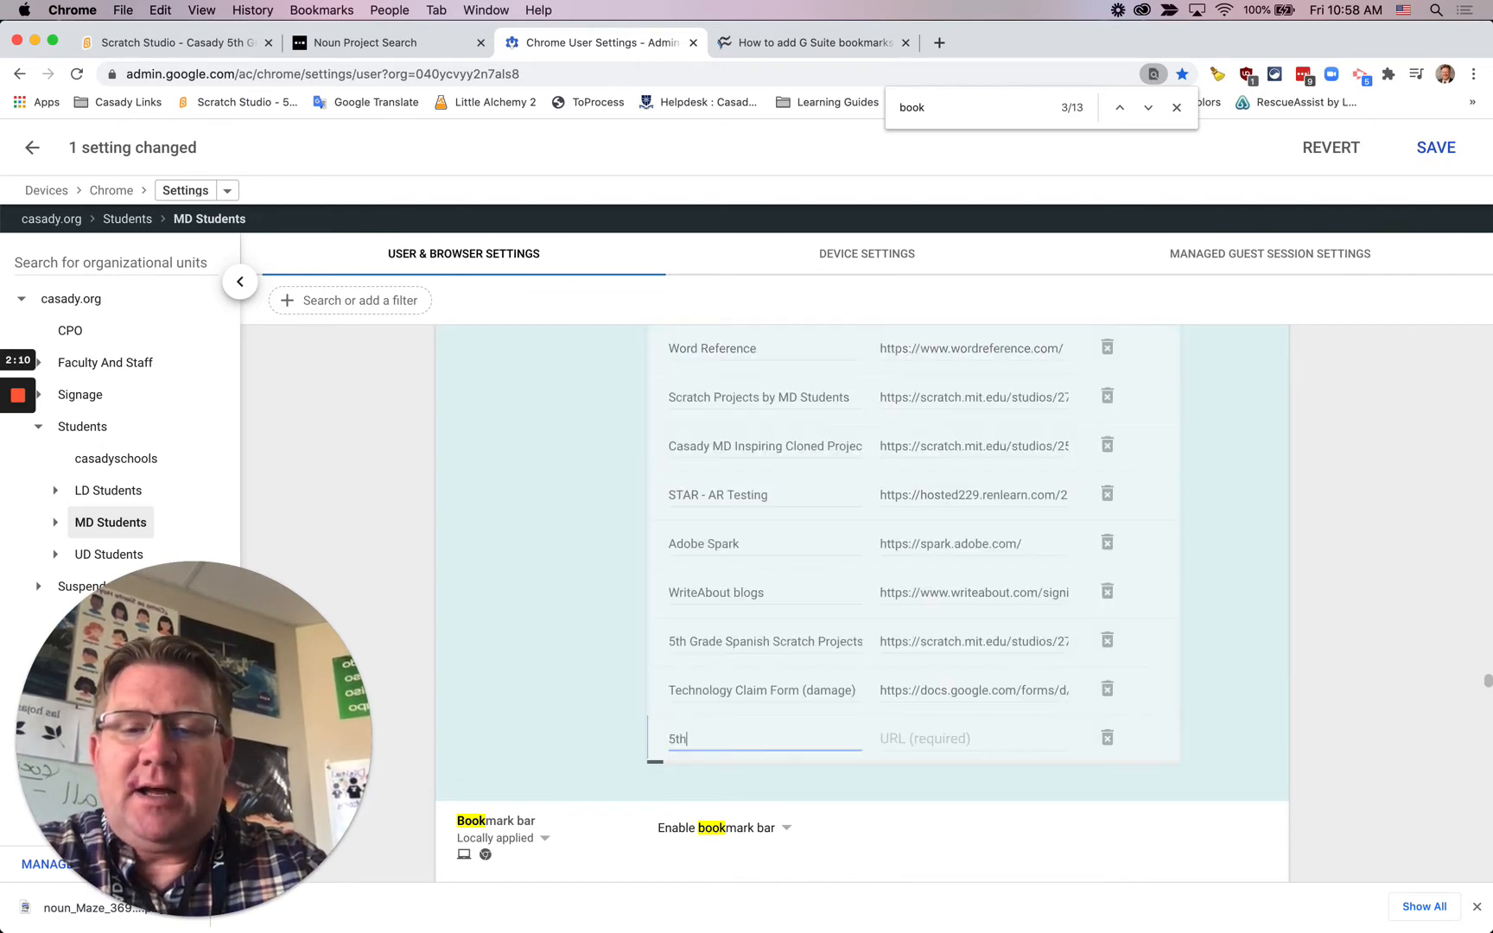
type("Grade ")
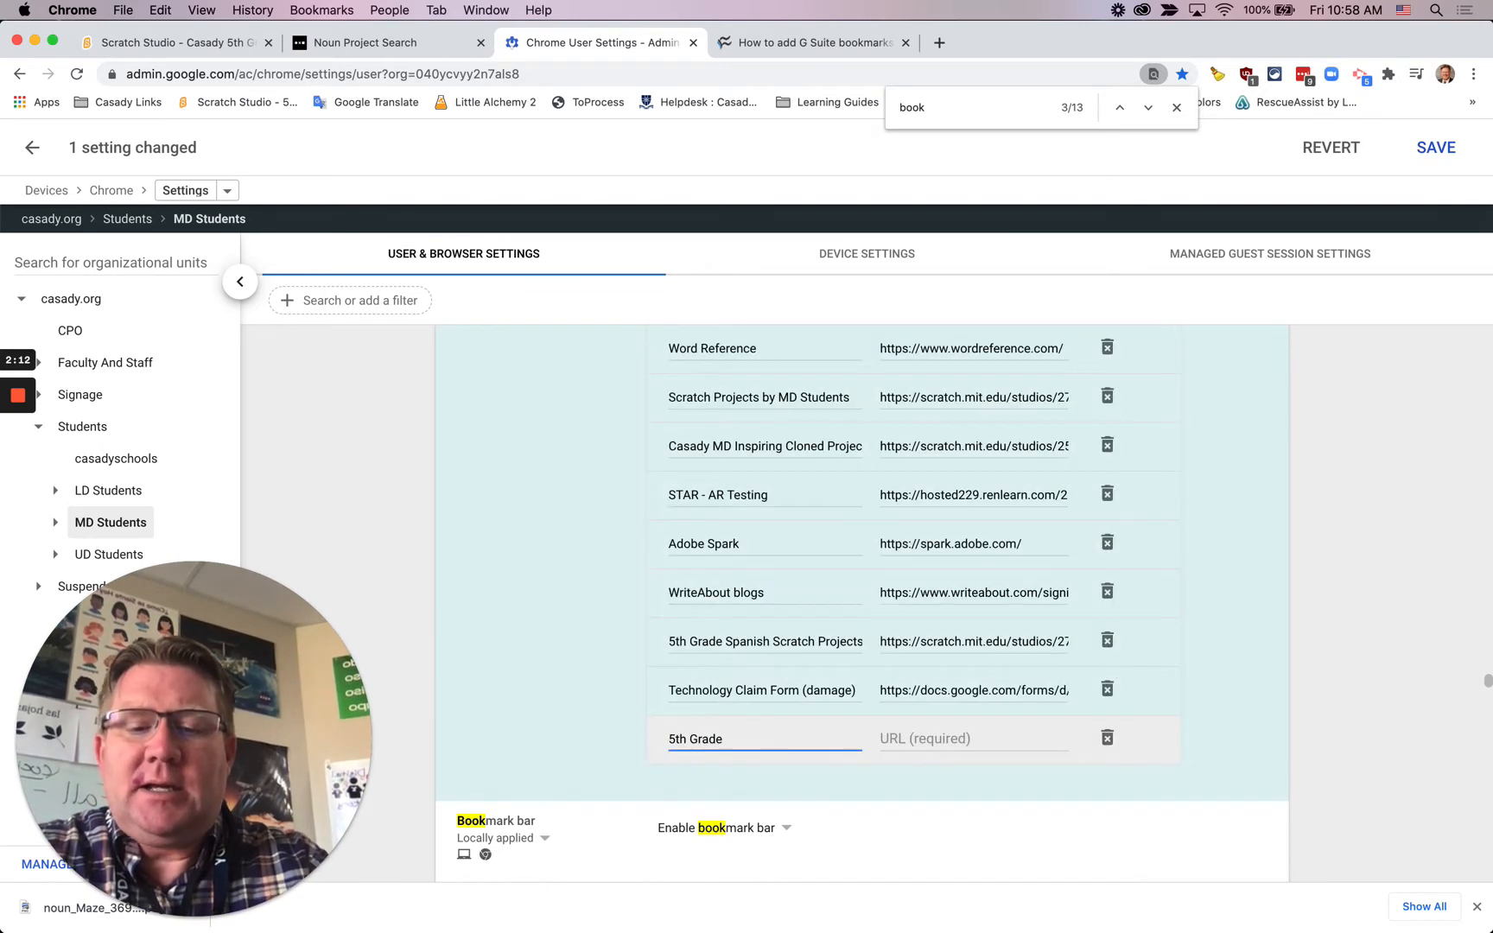
type("Scratch Maz")
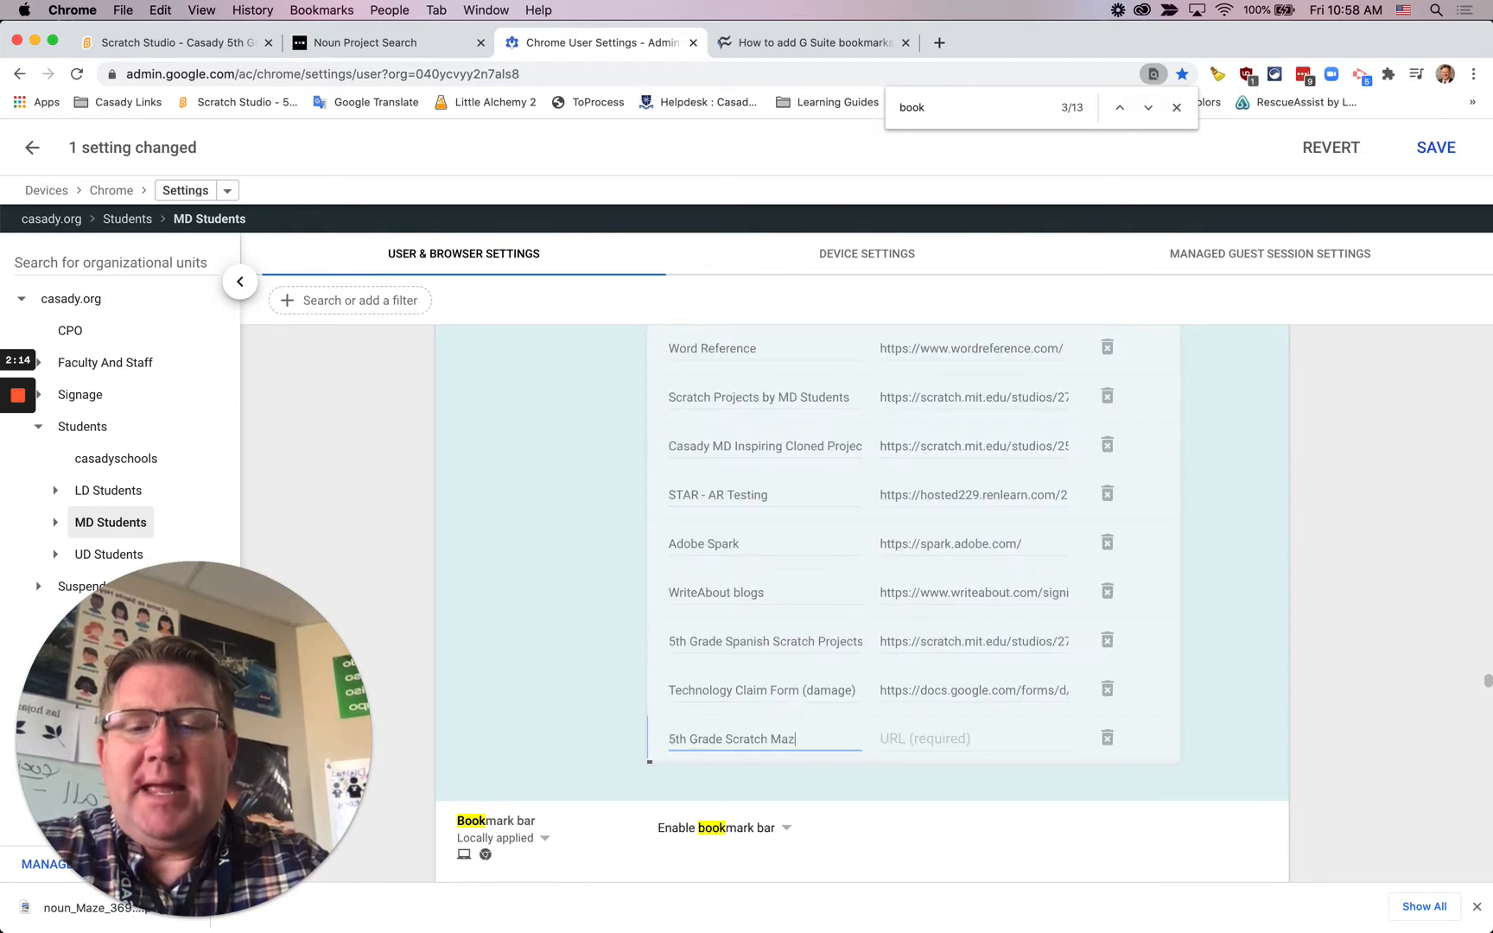
type("e Projects")
key("Tab")
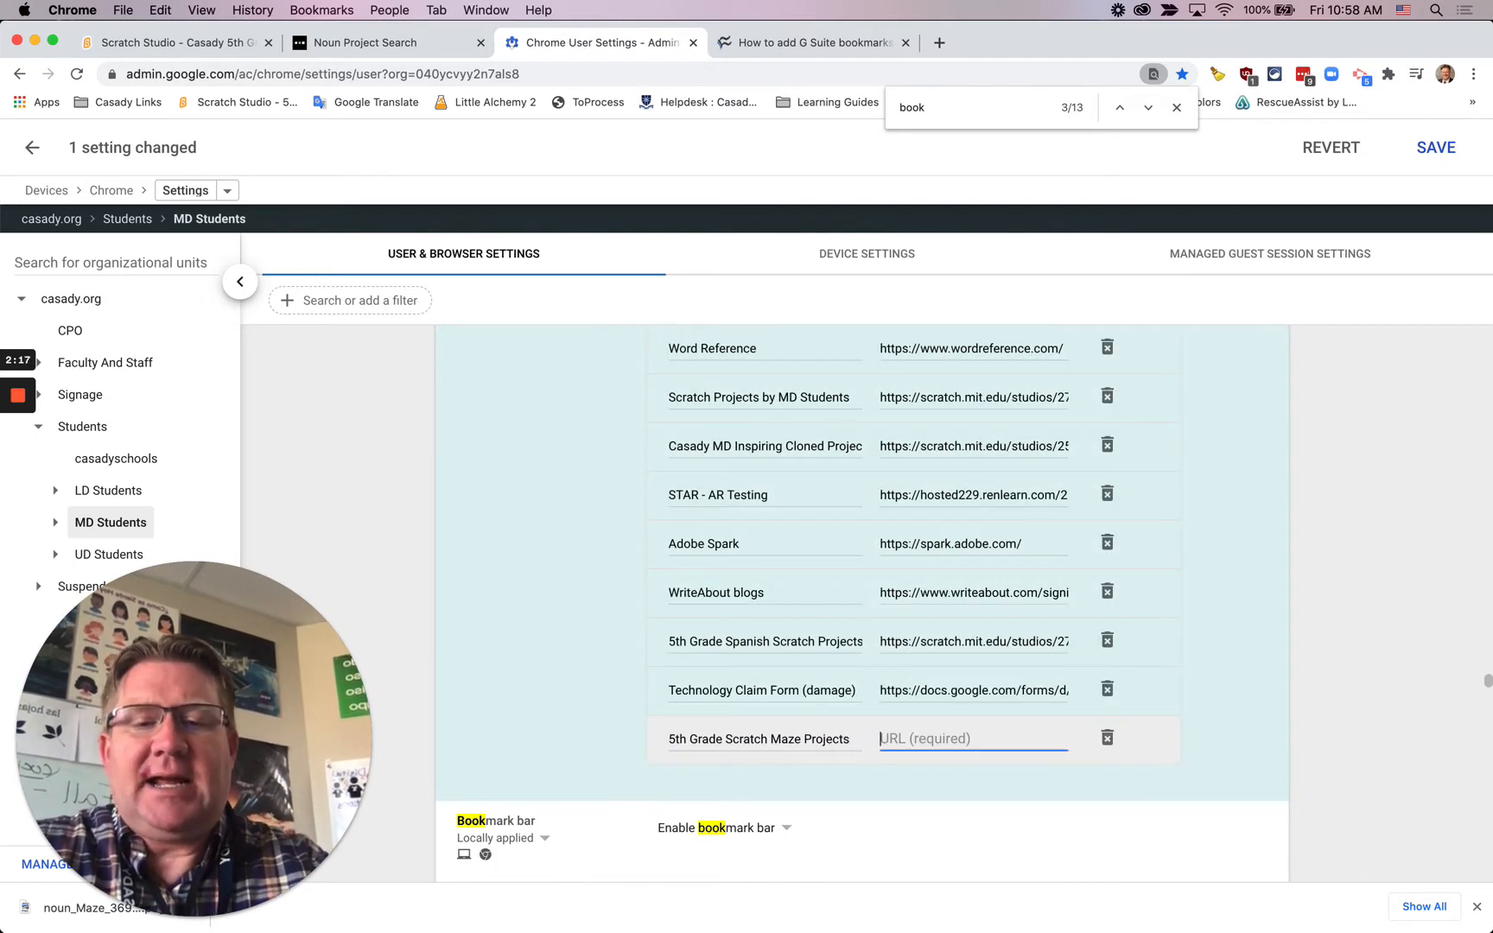
type("https://scratch.mit.edu/studios/27745720/")
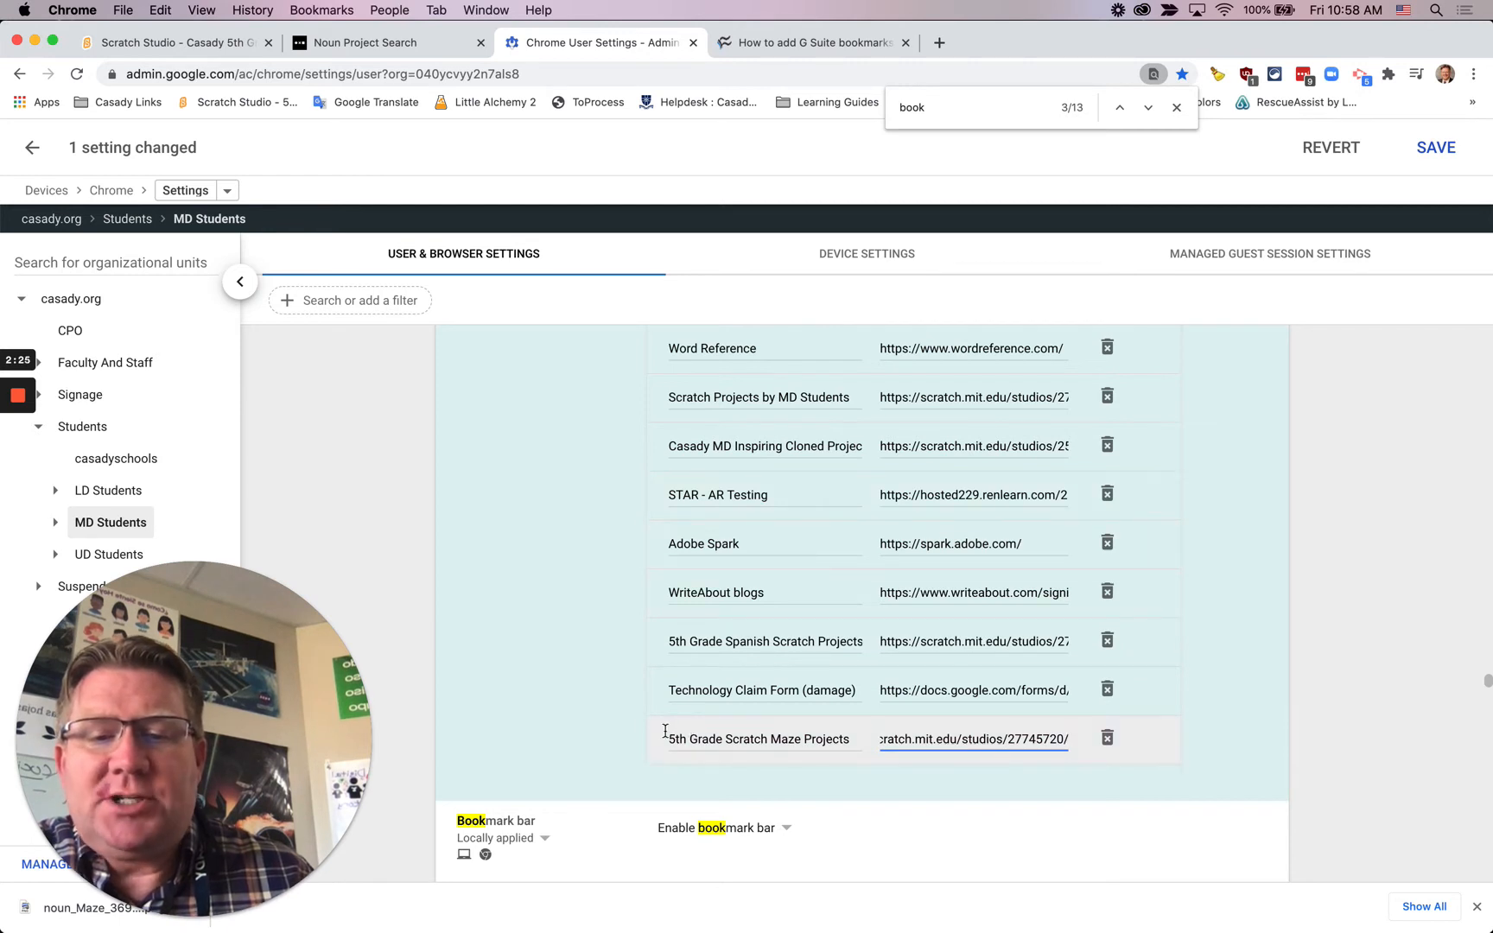
left_click(652, 693)
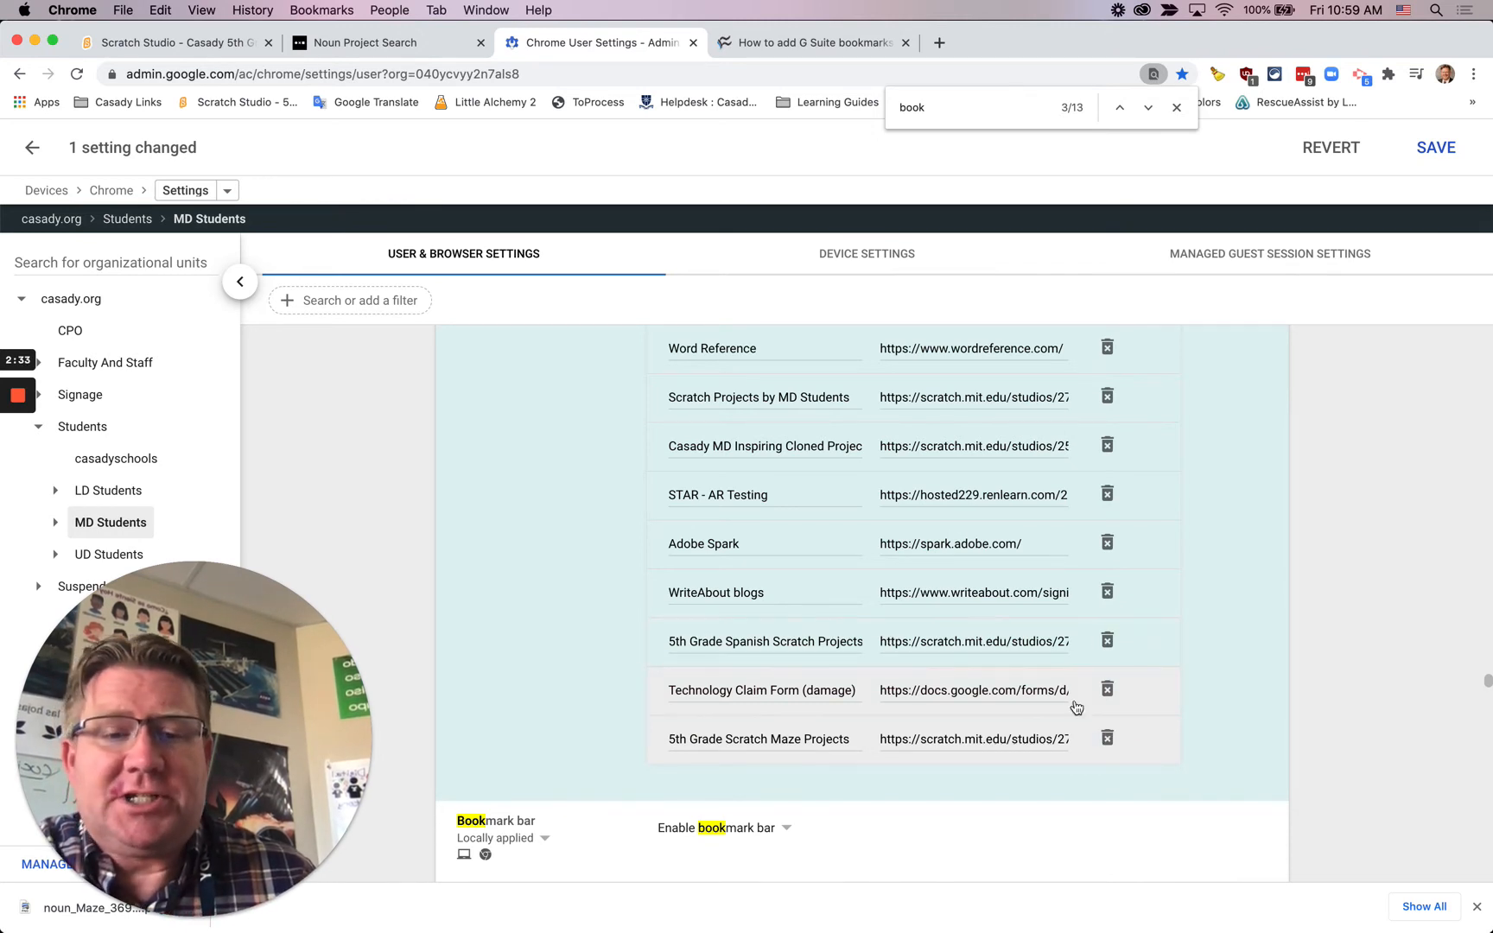
Step: Save the changed managed bookmarks setting for MD Students
scroll(1223, 759, "down", 1)
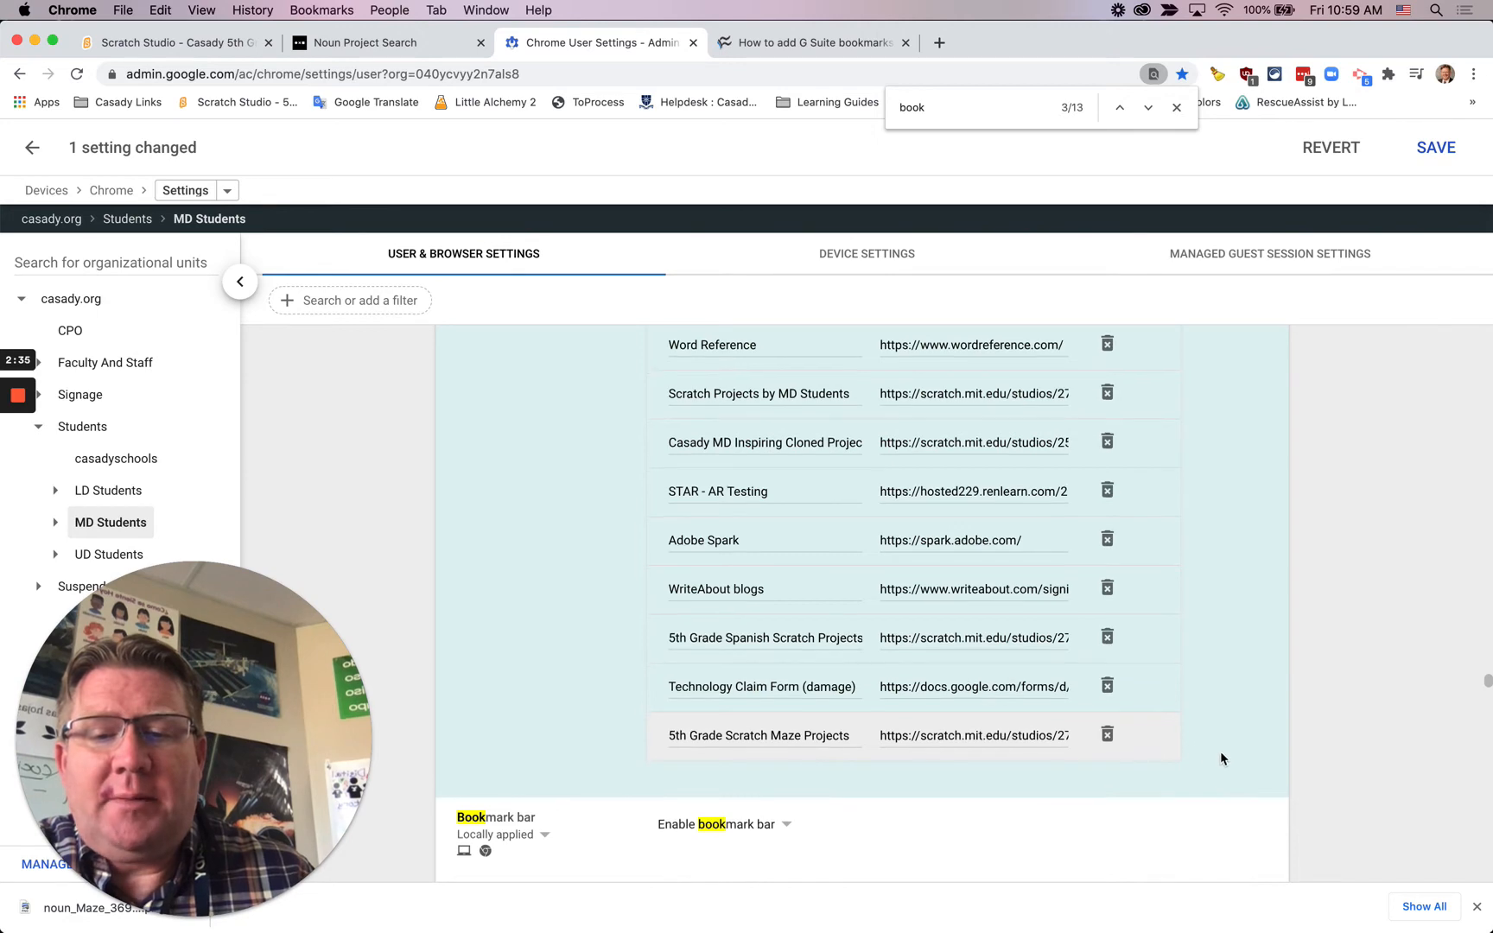
scroll(1221, 757, "down", 15)
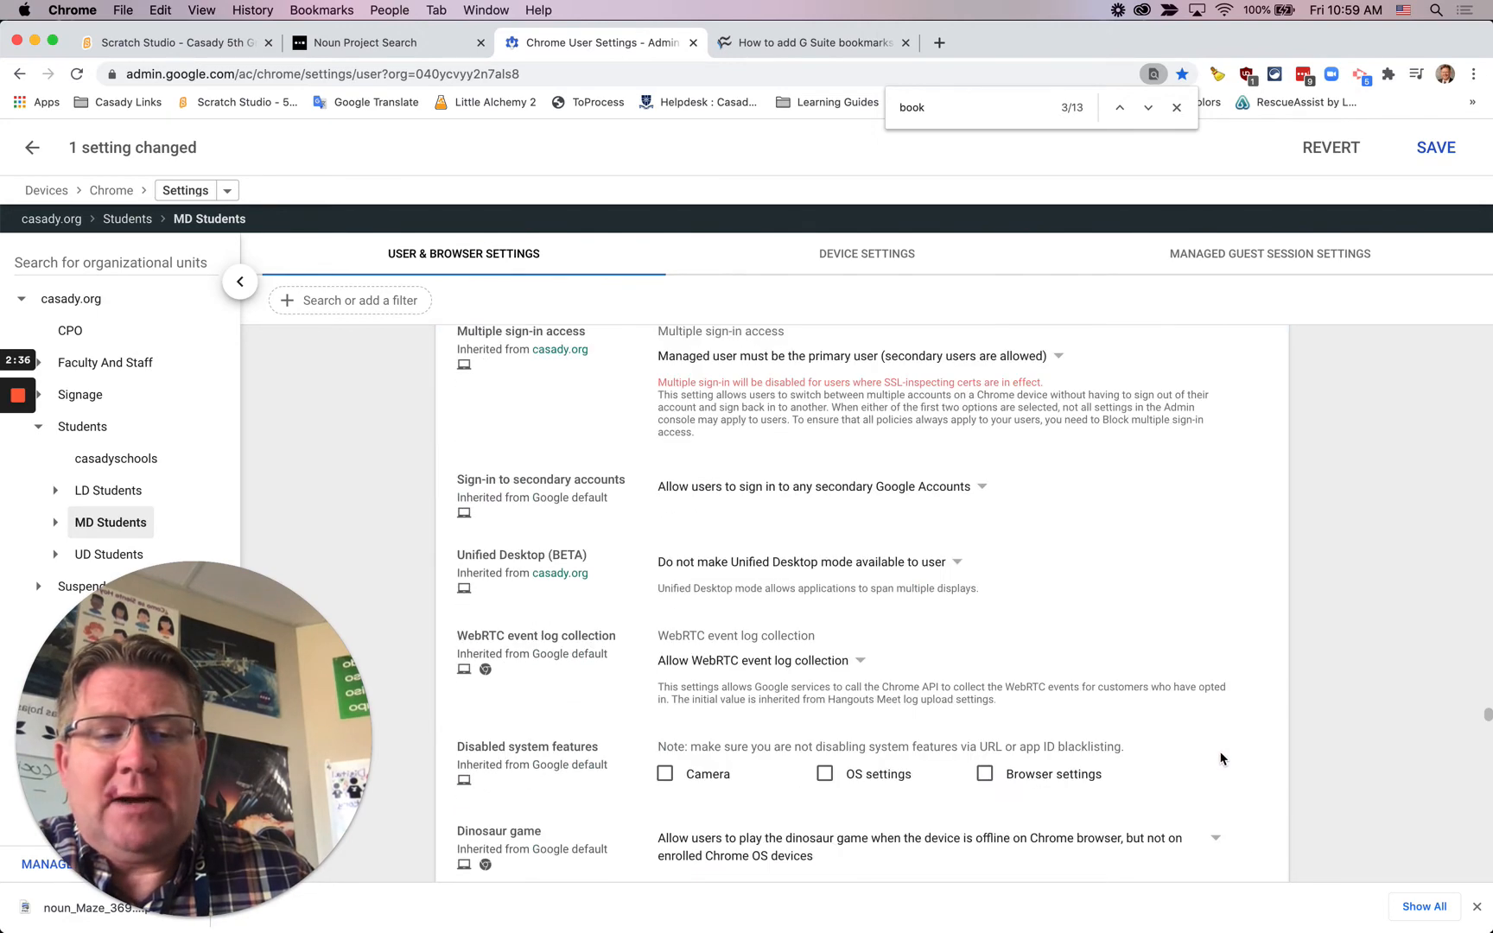
scroll(1219, 758, "down", 20)
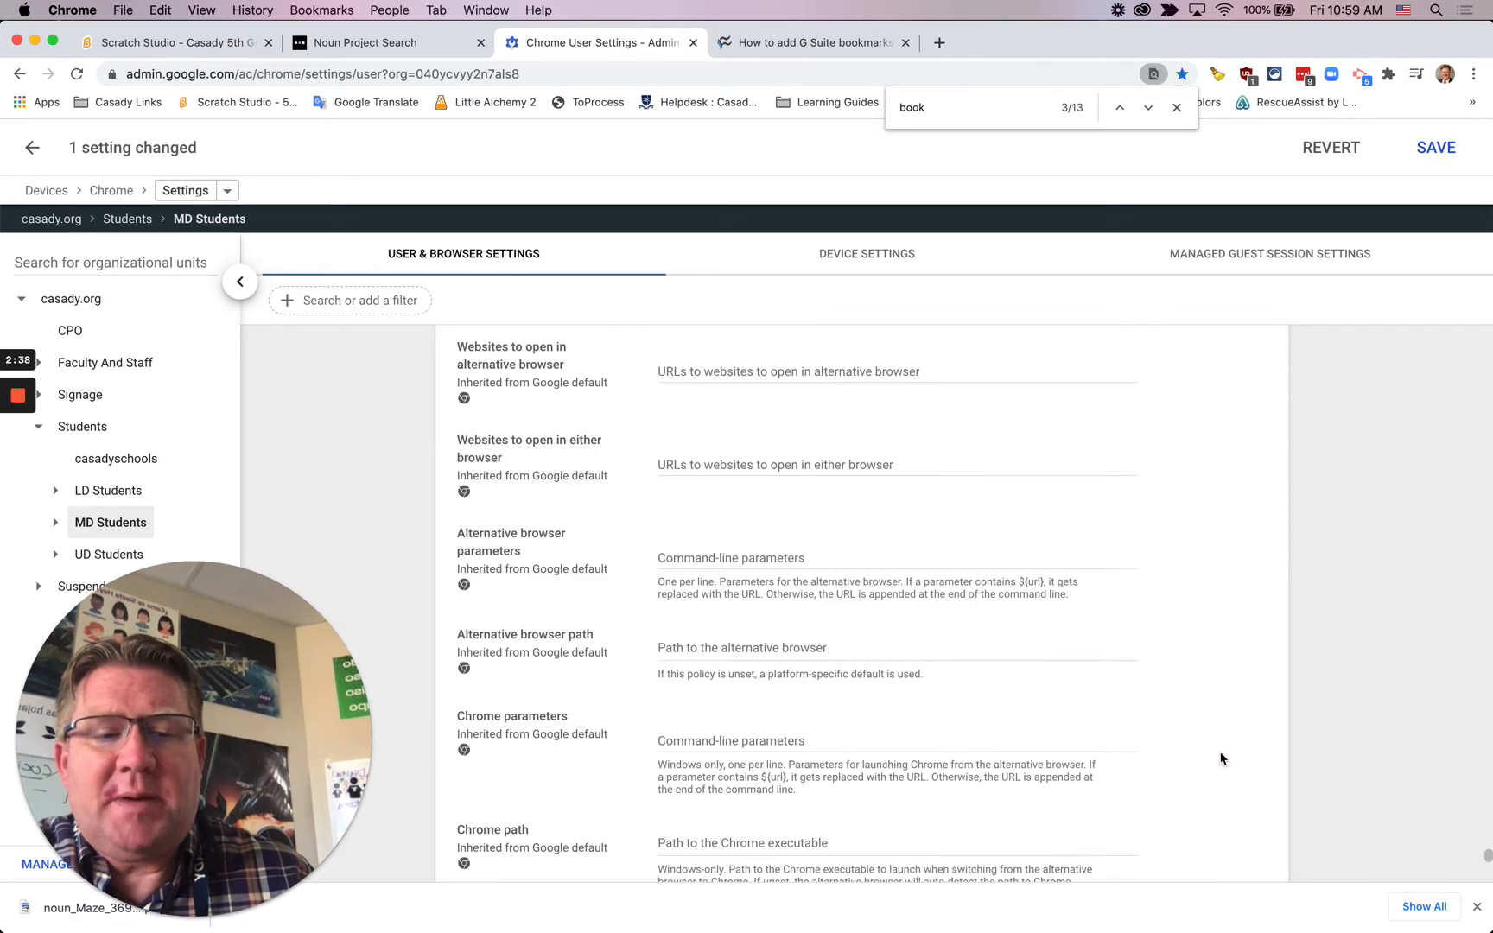
scroll(1220, 757, "down", 10)
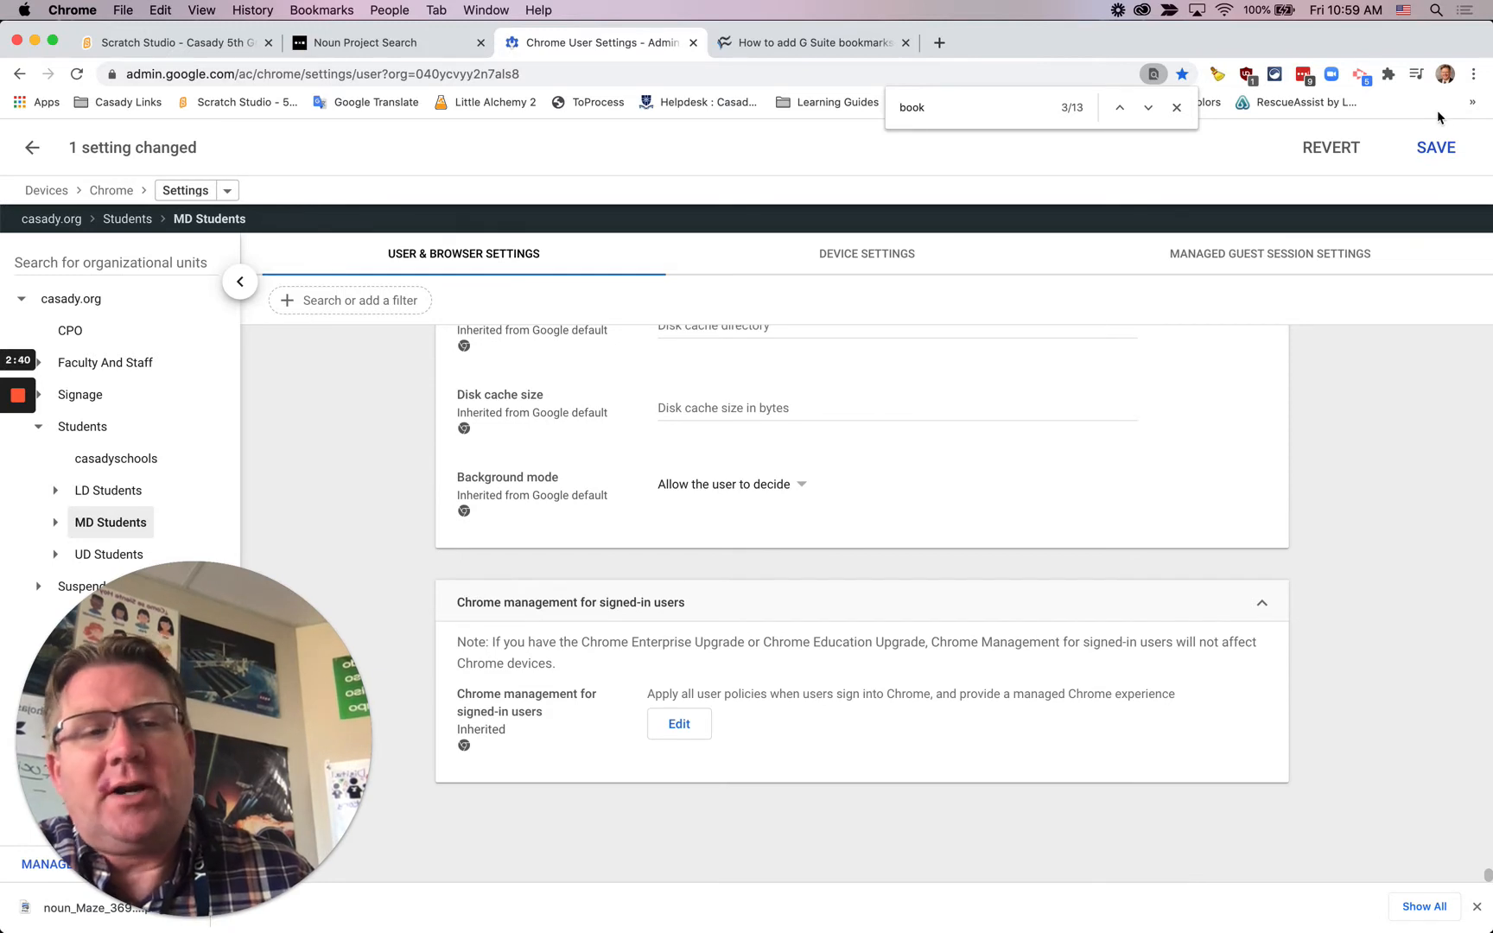
left_click(1436, 149)
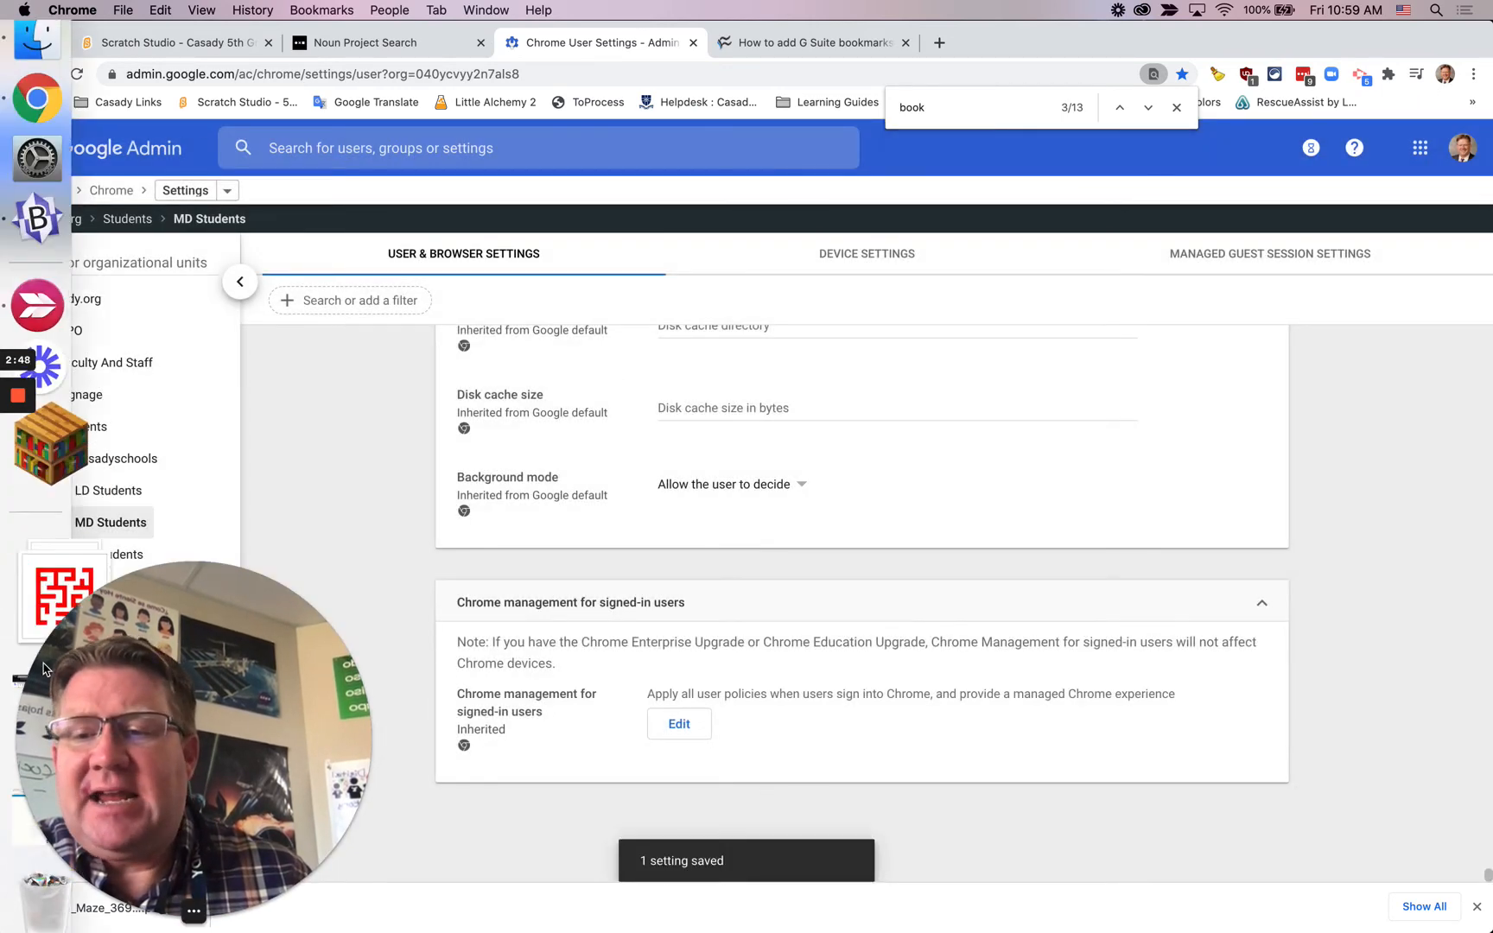
Step: Restore the minimized student browser window showing the 5th Grade Spanish Projects Scratch studio
left_click_drag(112, 691, 285, 685)
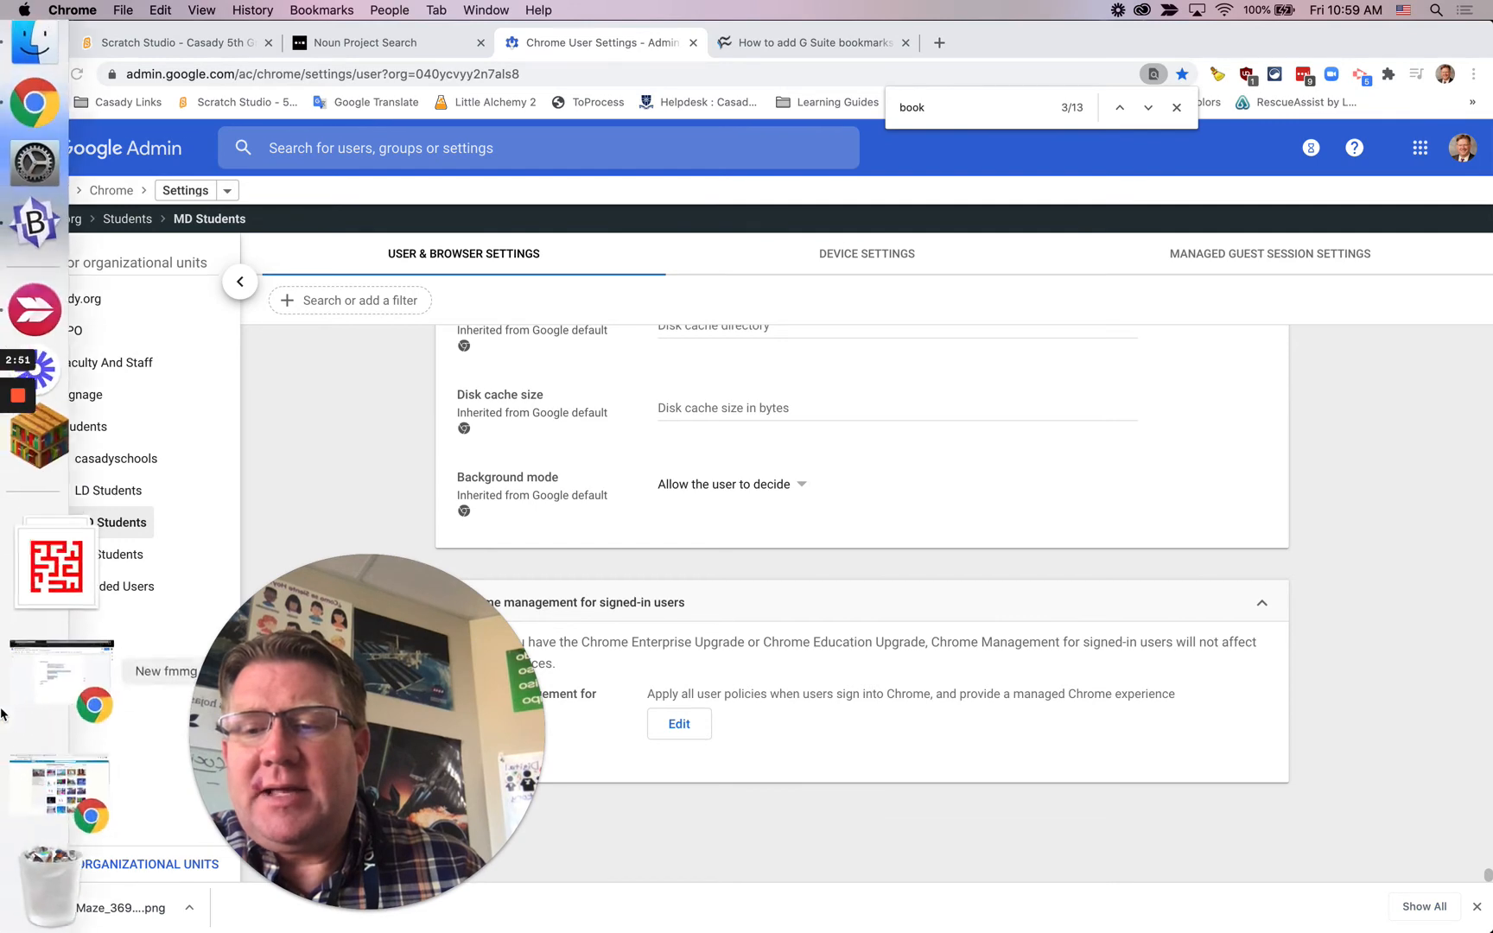
left_click(47, 752)
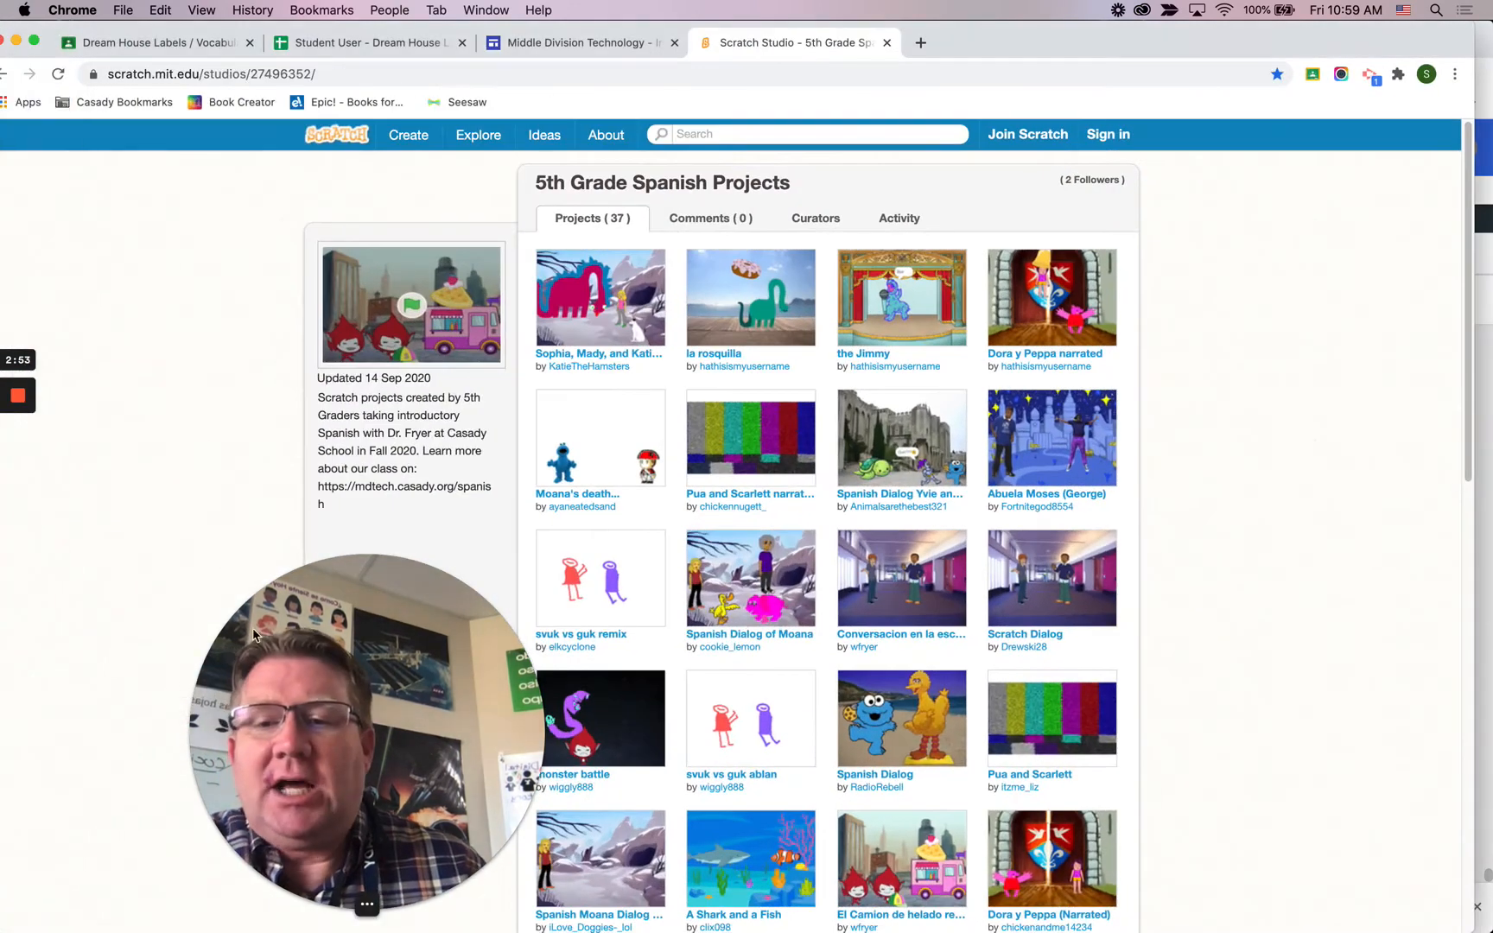
left_click_drag(293, 609, 1233, 602)
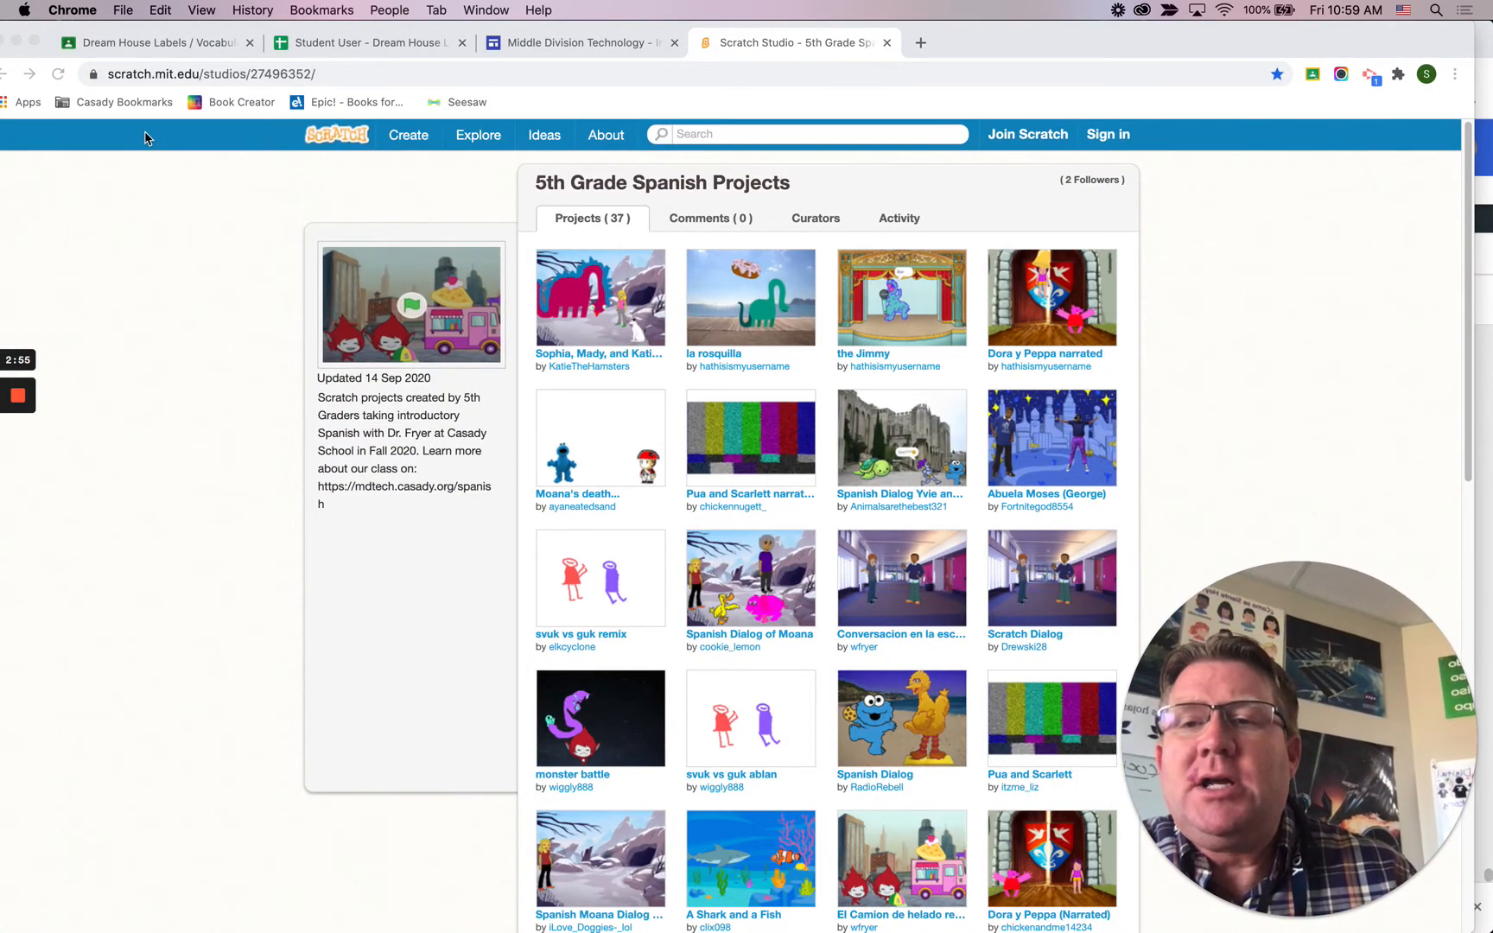
Step: Check the Casady Bookmarks folder in the student browser for the new Scratch maze projects link
left_click(137, 106)
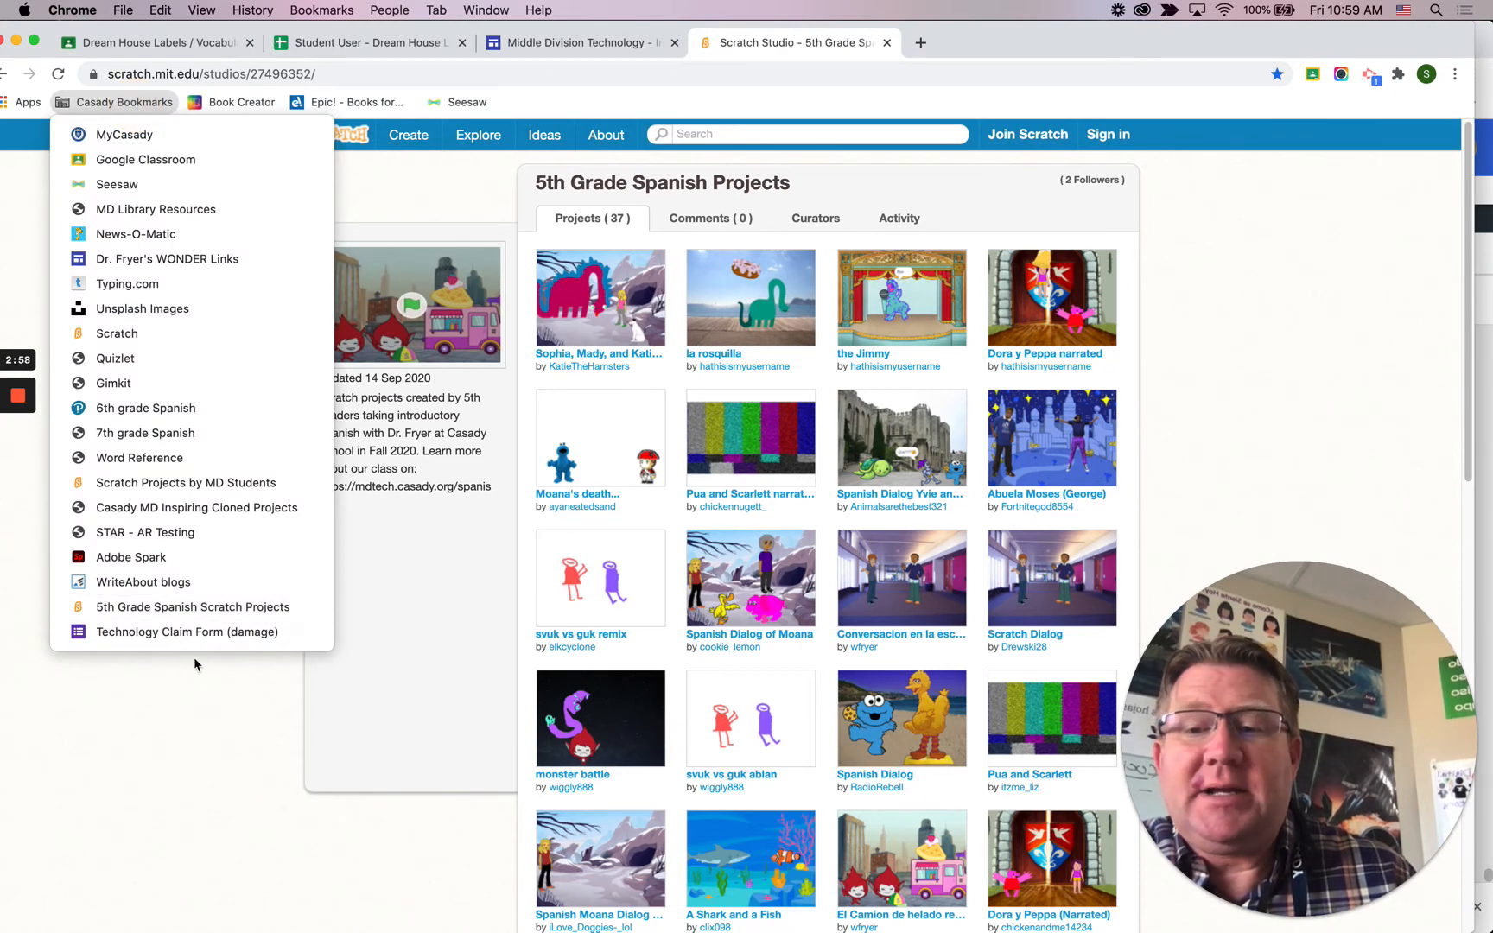
left_click(210, 726)
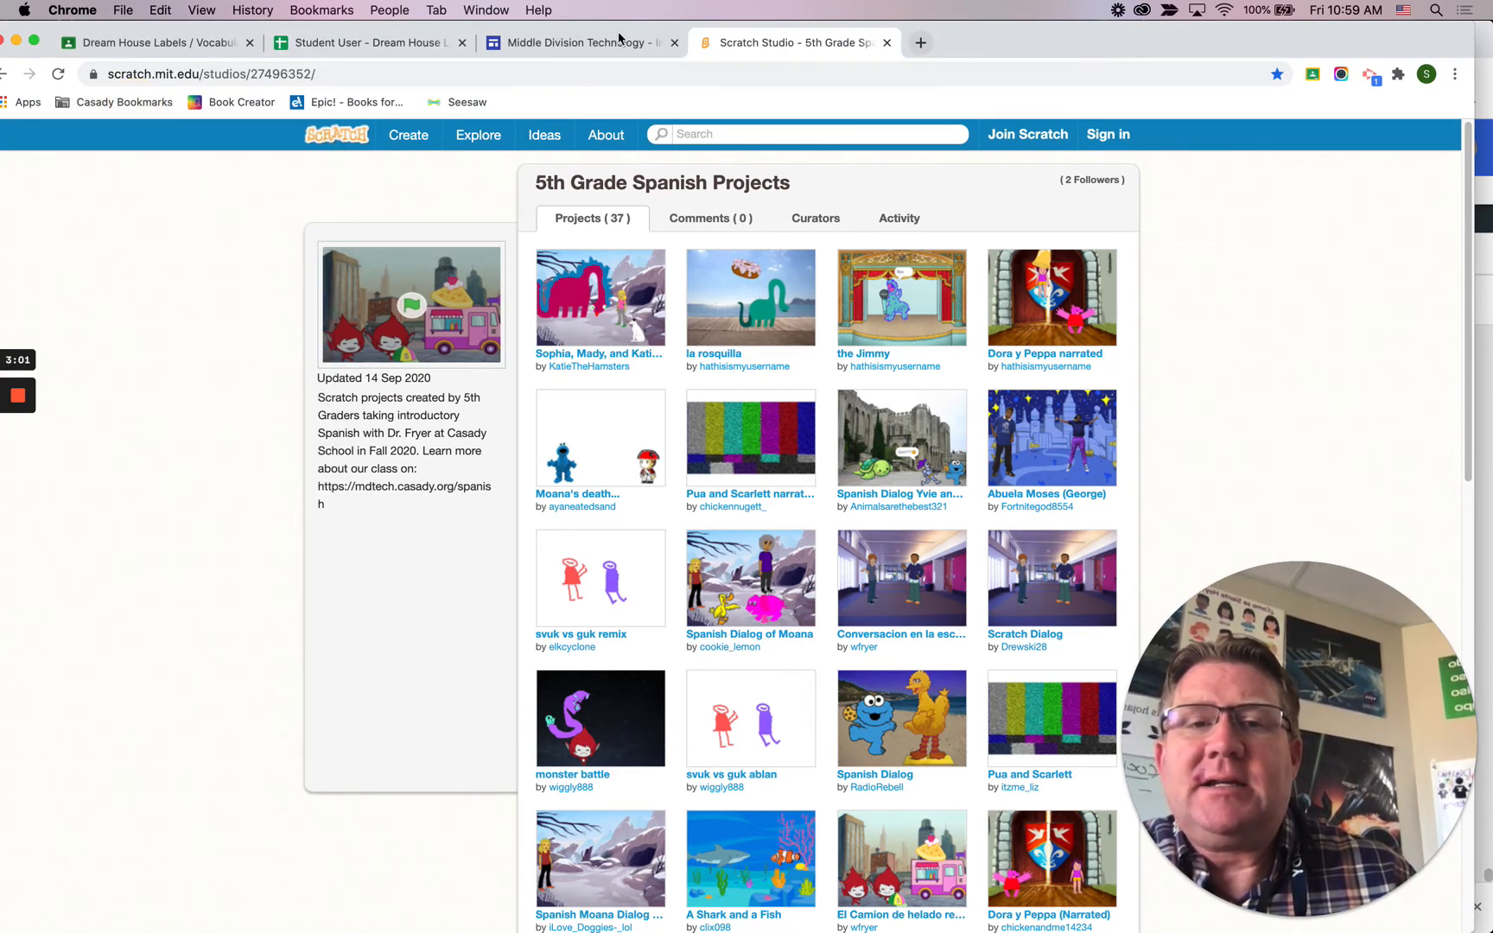
Step: Close the Dream House Labels, Student User and Middle Division Technology tabs, keeping the 5th Grade Spanish Projects studio open
left_click(252, 44)
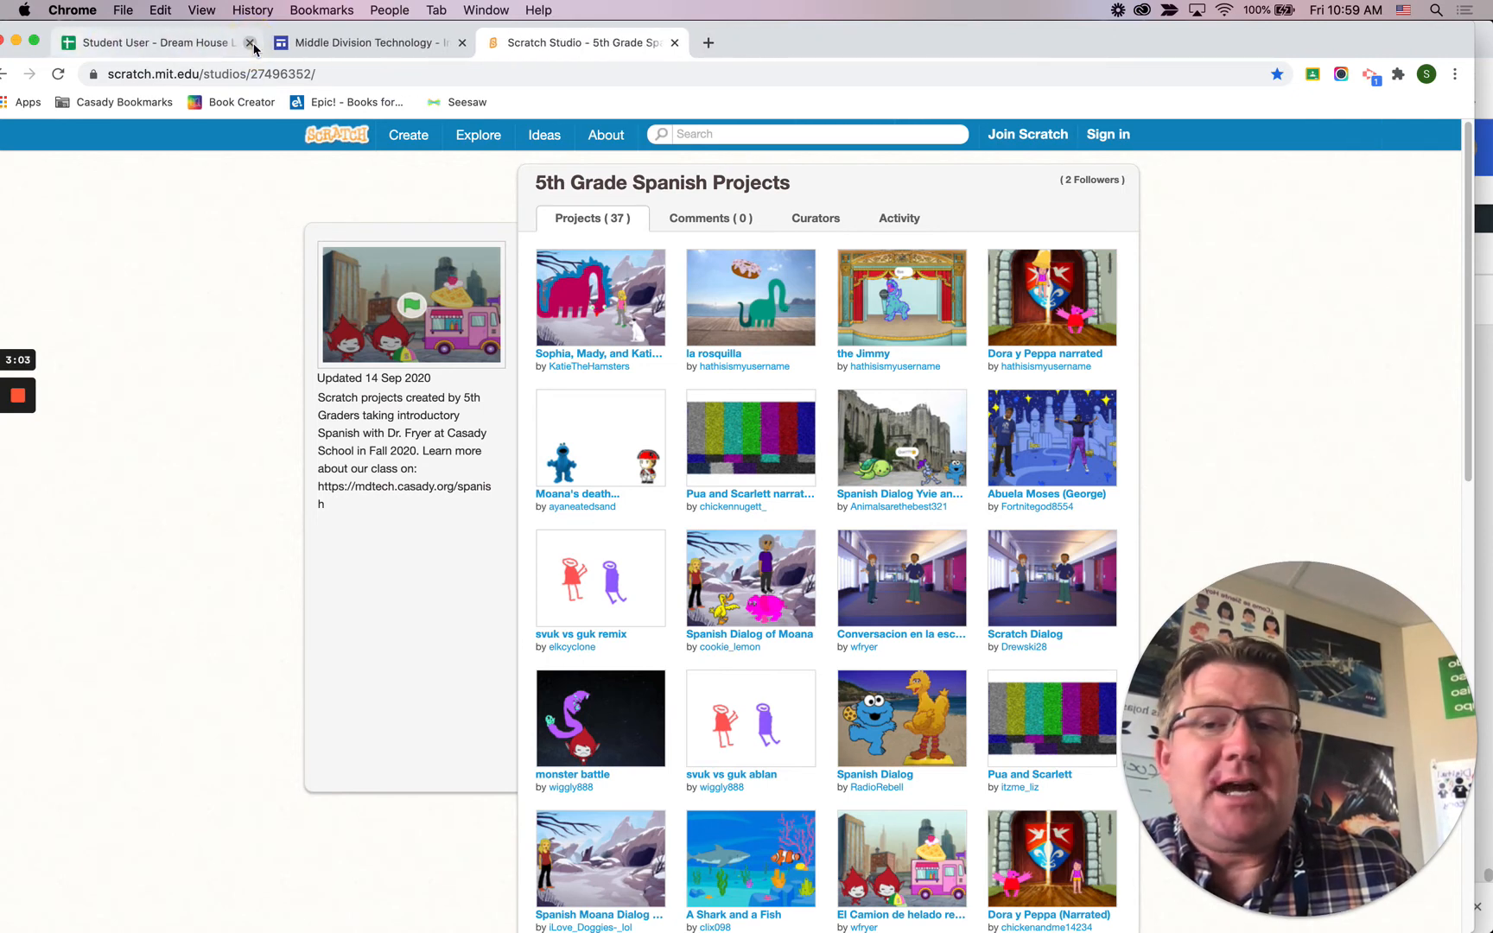
left_click(250, 43)
left_click(251, 44)
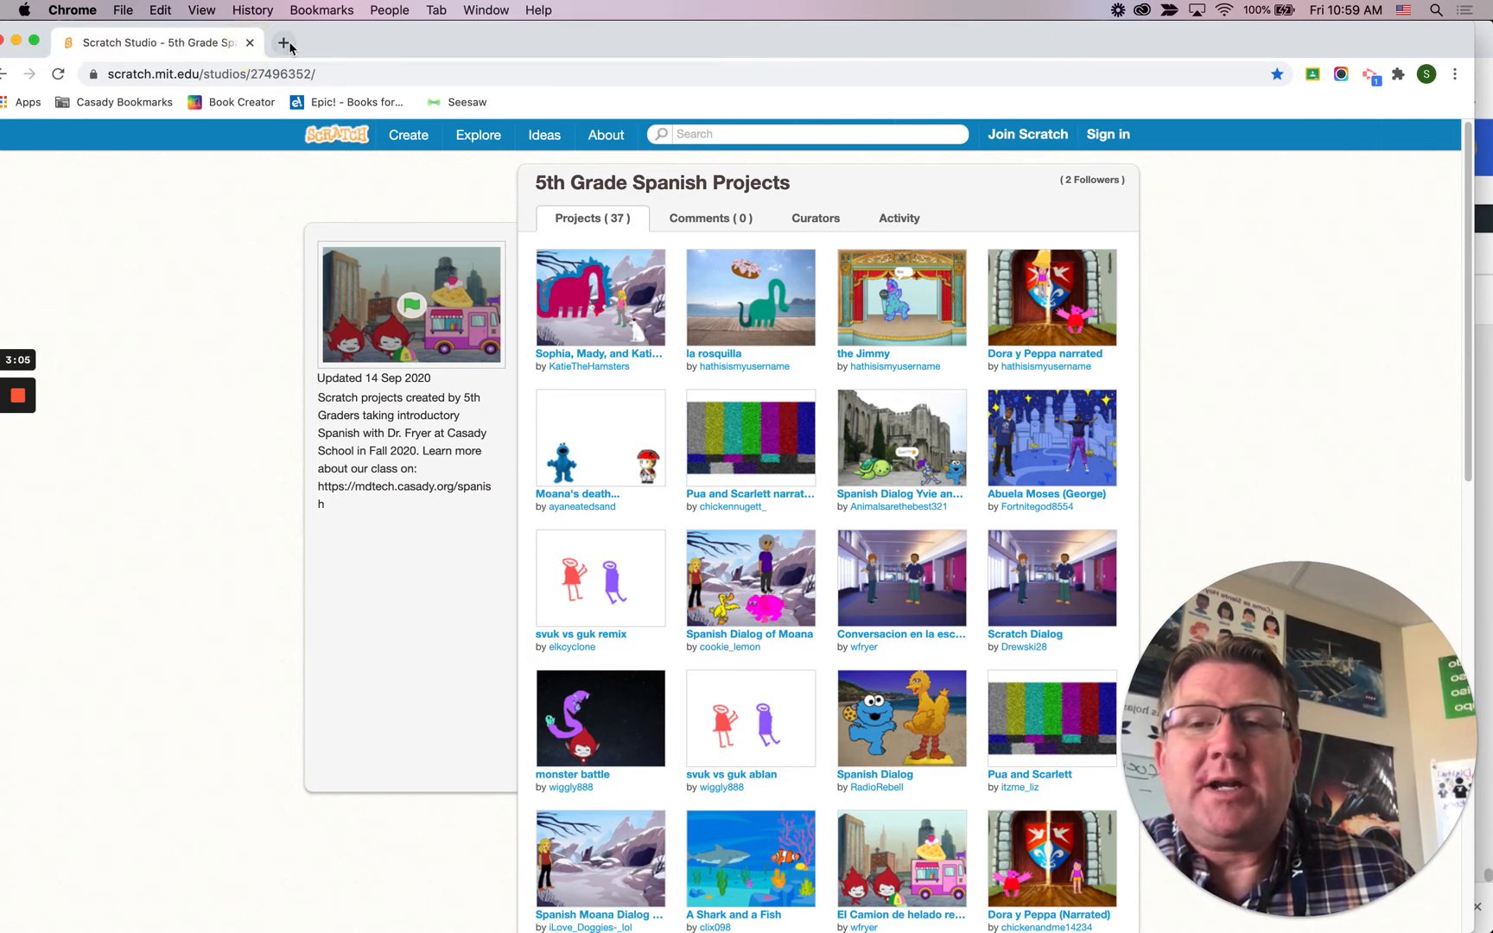
Step: Open the 5th Grade Scratch Maze Projects bookmark from the Casady Bookmarks folder in a new tab and review the folder's list
left_click(283, 43)
left_click(130, 104)
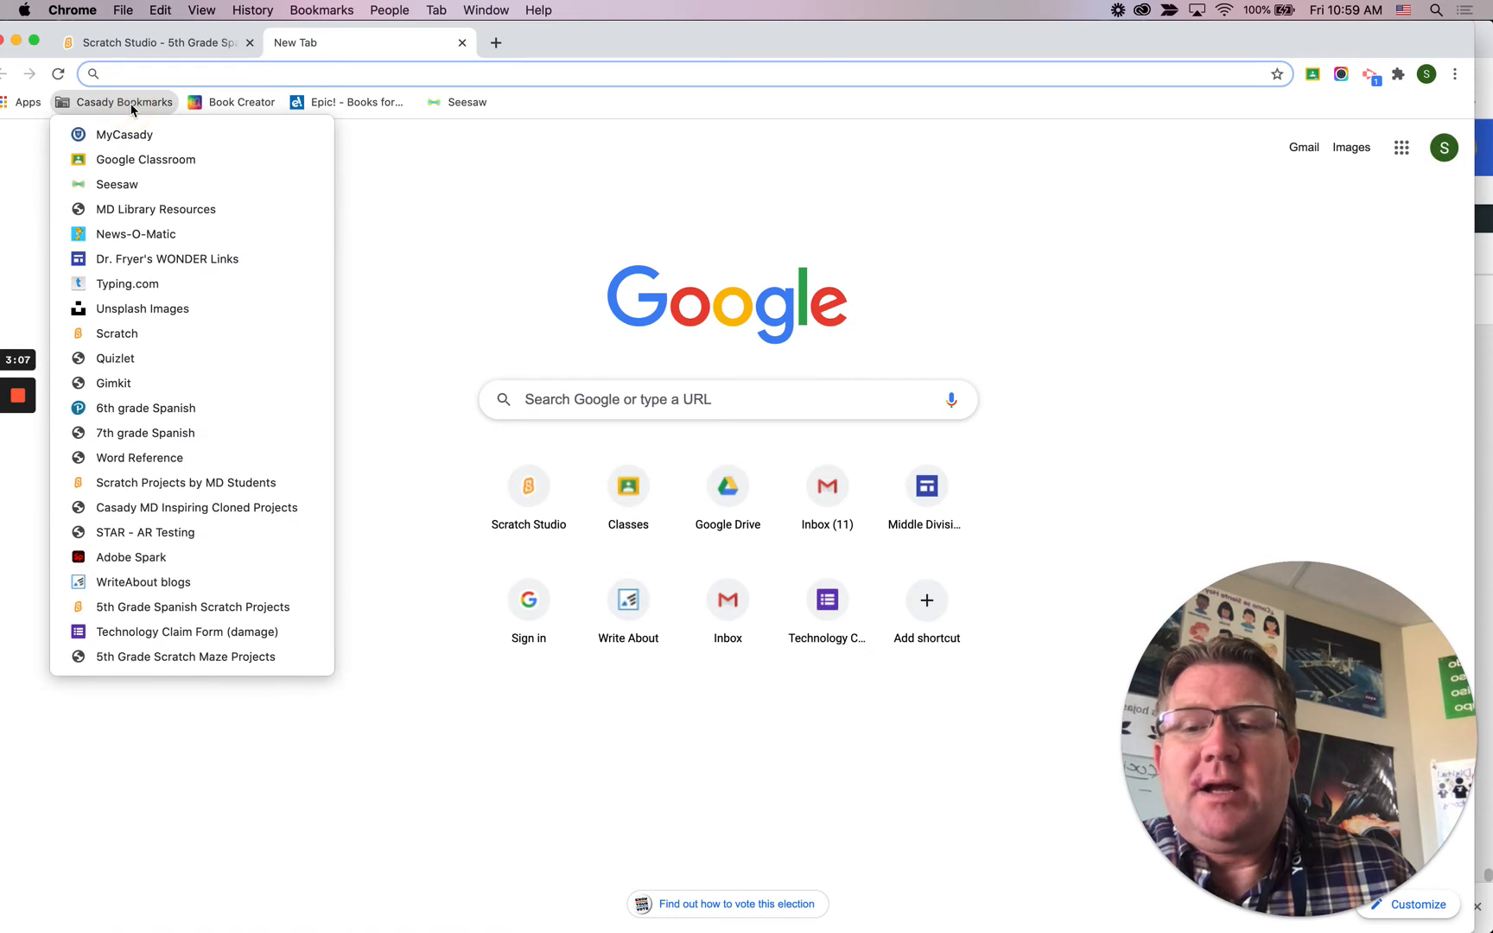
left_click(150, 661)
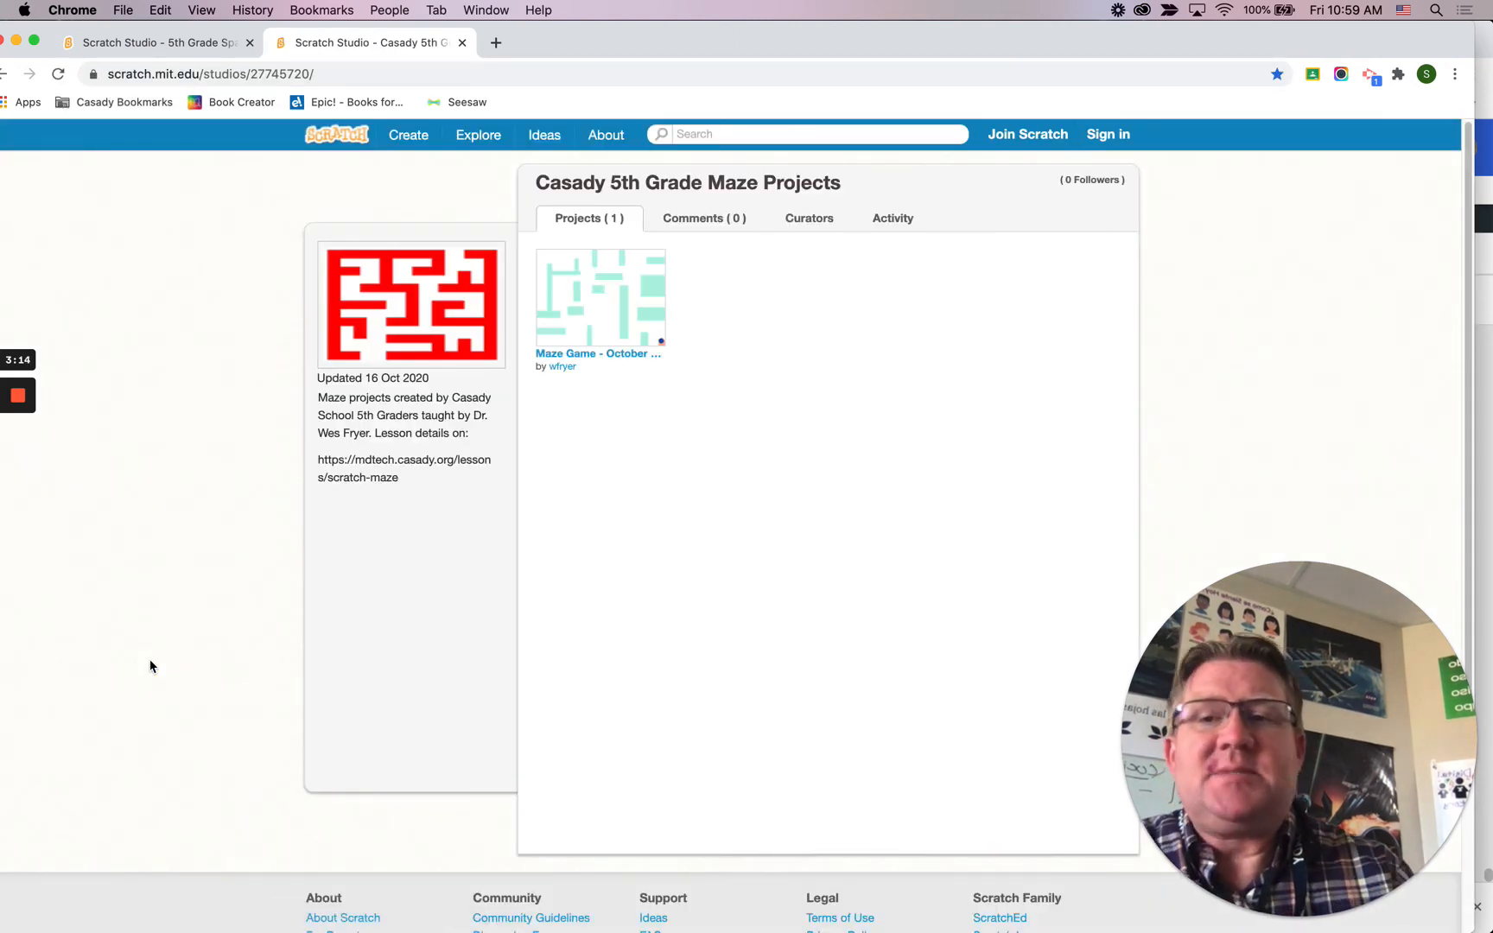
left_click(126, 106)
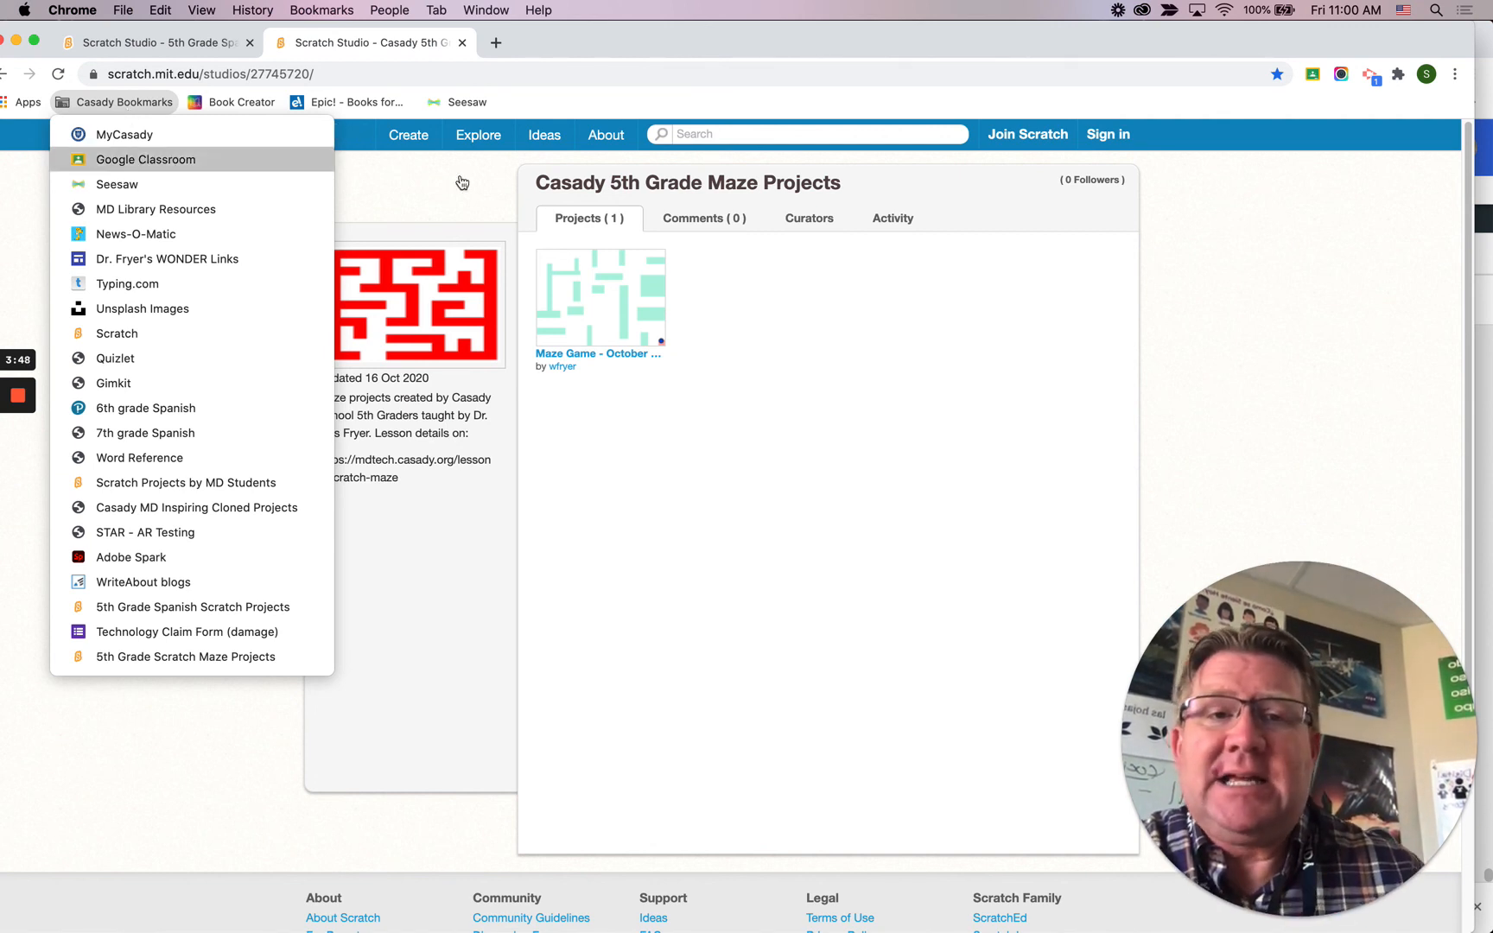
left_click(762, 509)
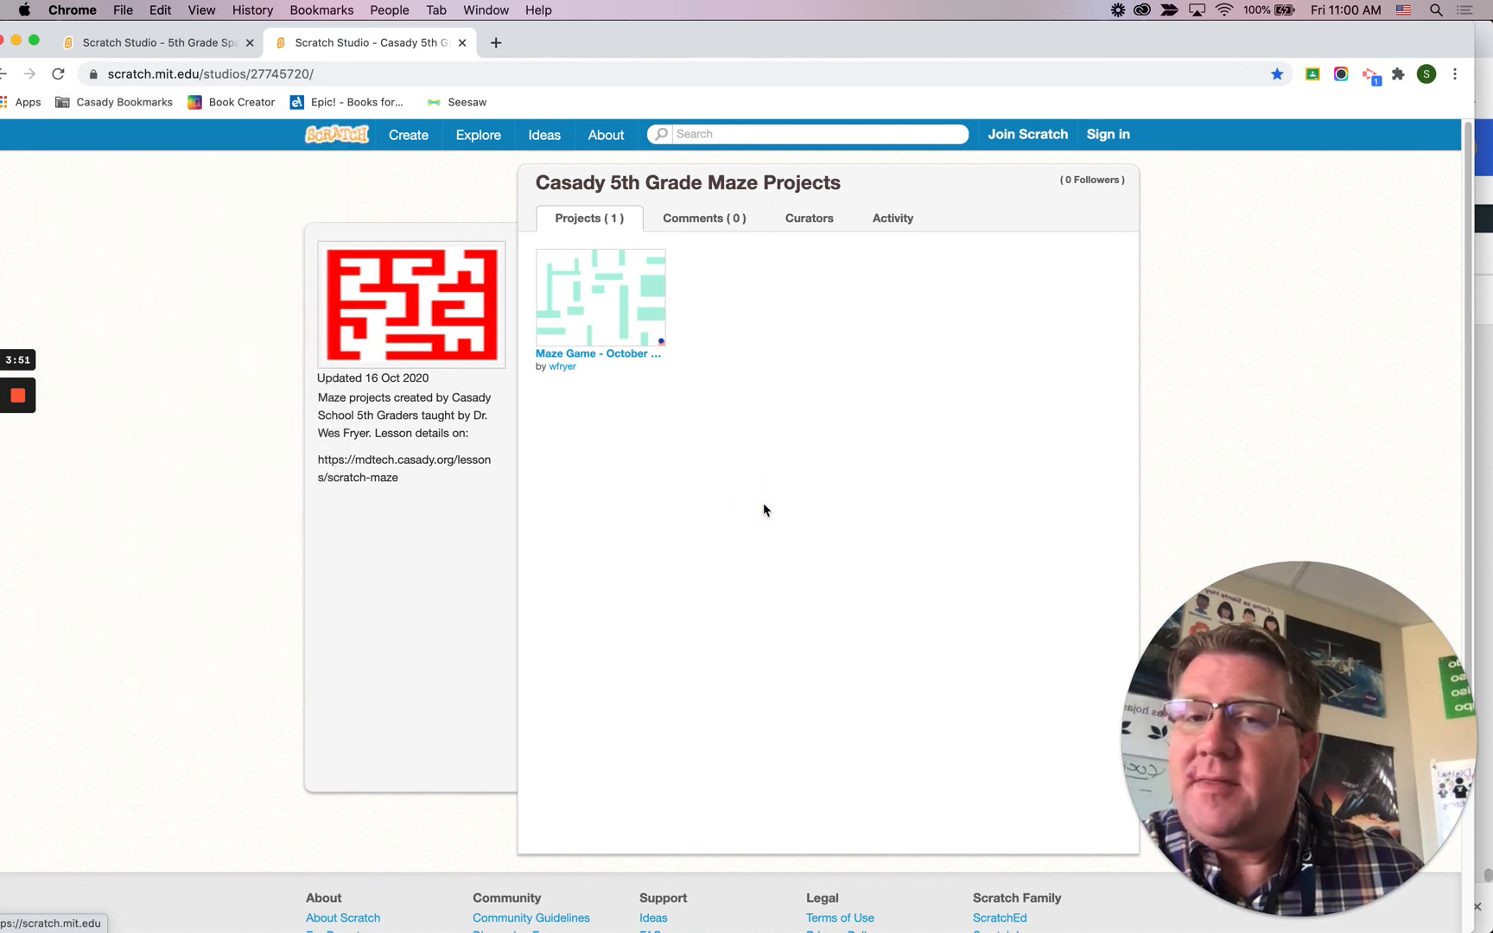